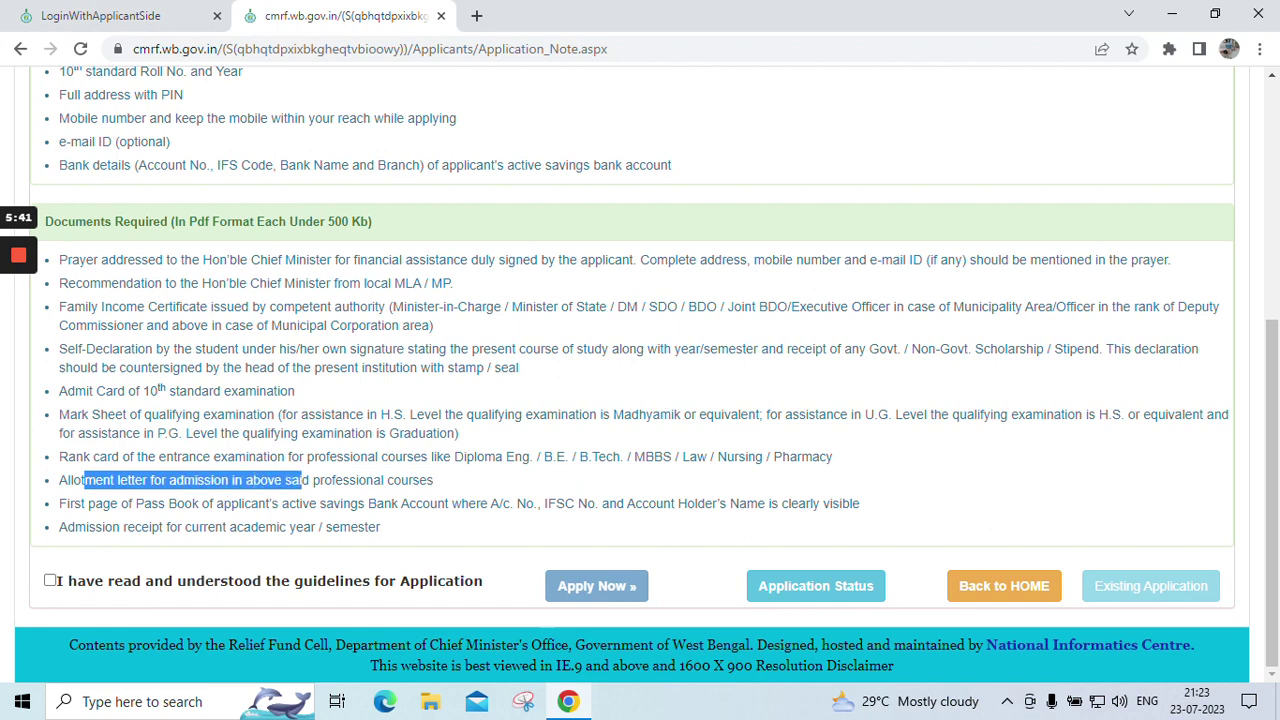
Review the required documents list, including the admission allotment letter, the passbook first page, and the PDF format and size limit
{"action": "left_click", "coordinate": [468, 482]}
{"action": "left_click_drag", "start_coordinate": [74, 503], "coordinate": [376, 503]}
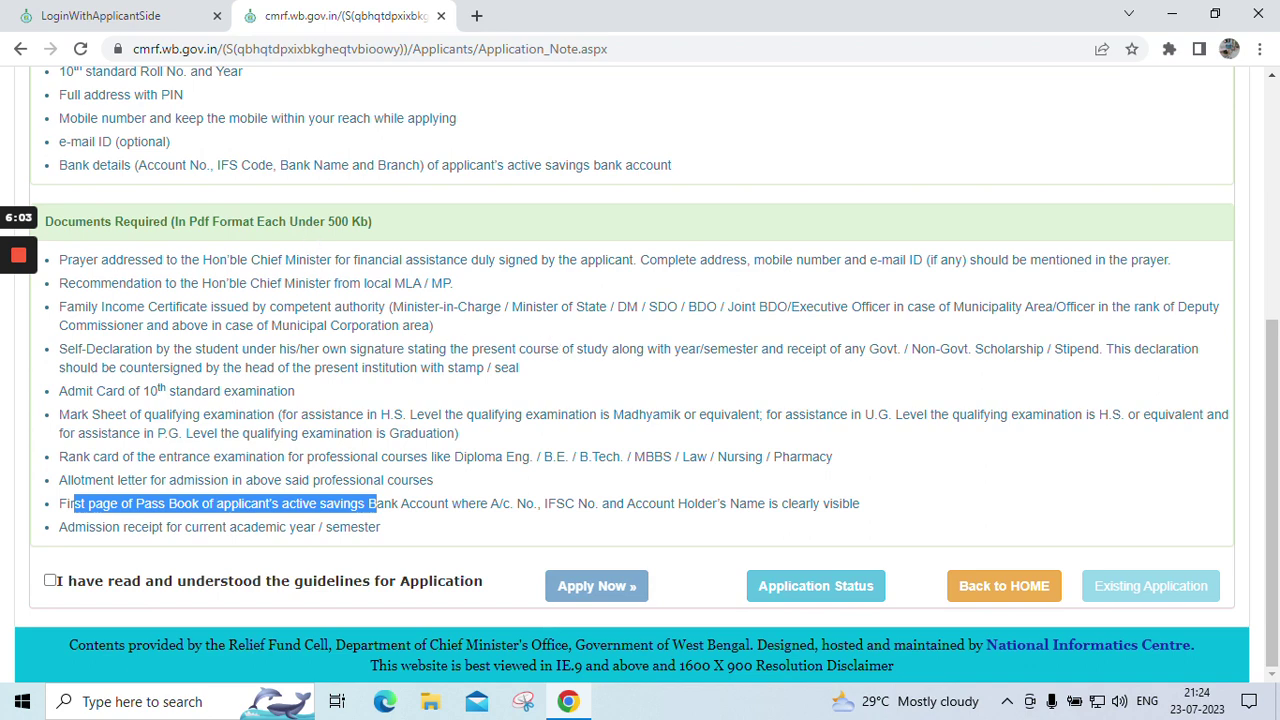
{"action": "left_click_drag", "start_coordinate": [328, 222], "coordinate": [352, 222]}
{"action": "left_click", "coordinate": [360, 322]}
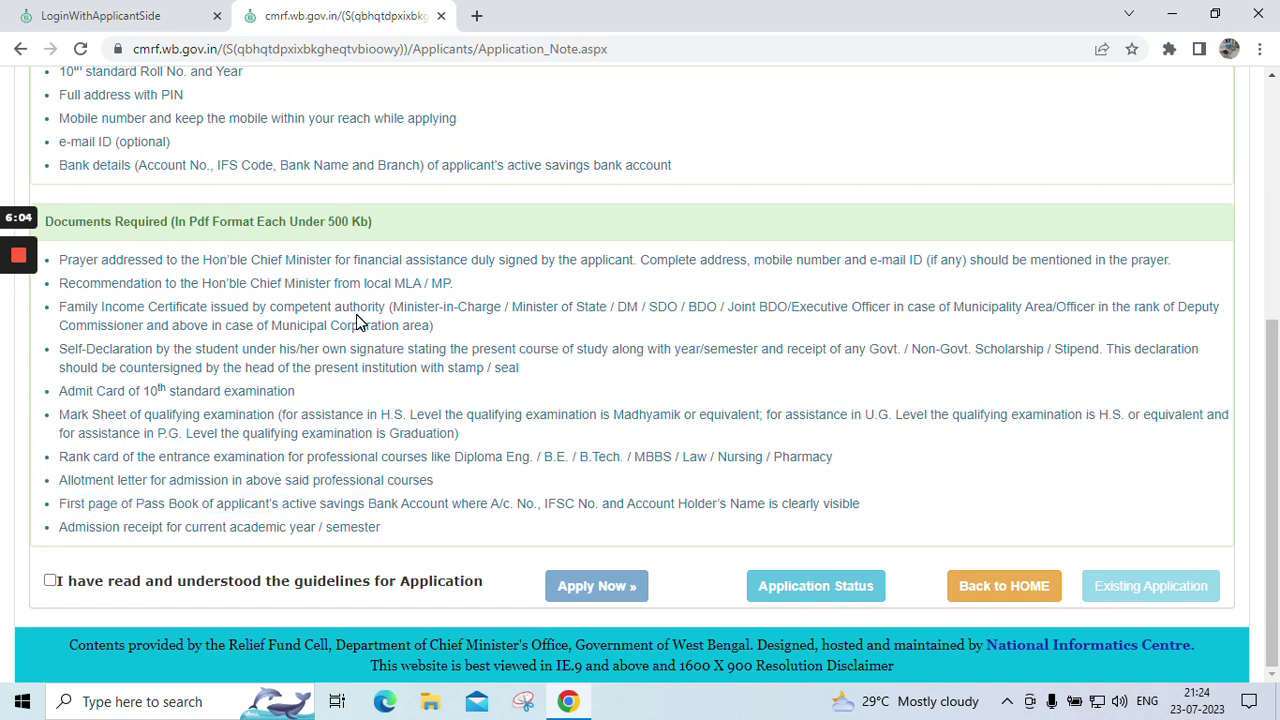
{"action": "left_click_drag", "start_coordinate": [189, 222], "coordinate": [231, 222]}
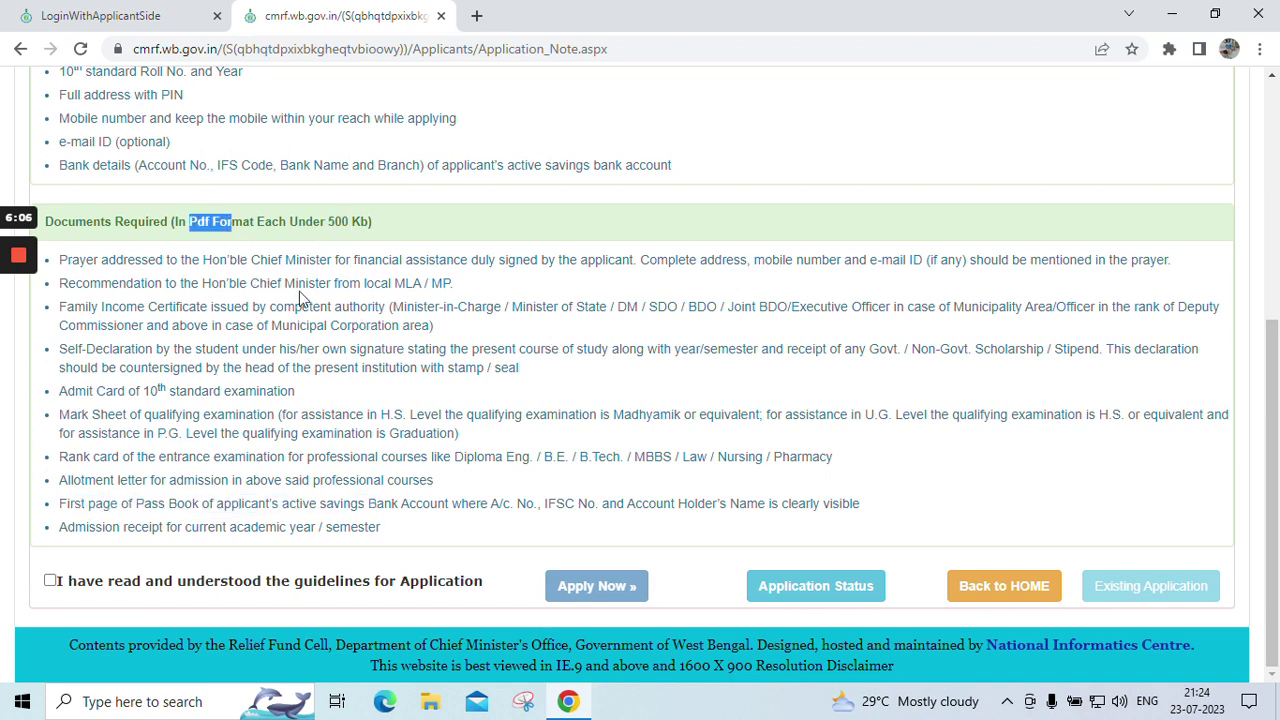
Confirm having read and understood the application guidelines and start a new education assistance application
{"action": "left_click", "coordinate": [50, 581]}
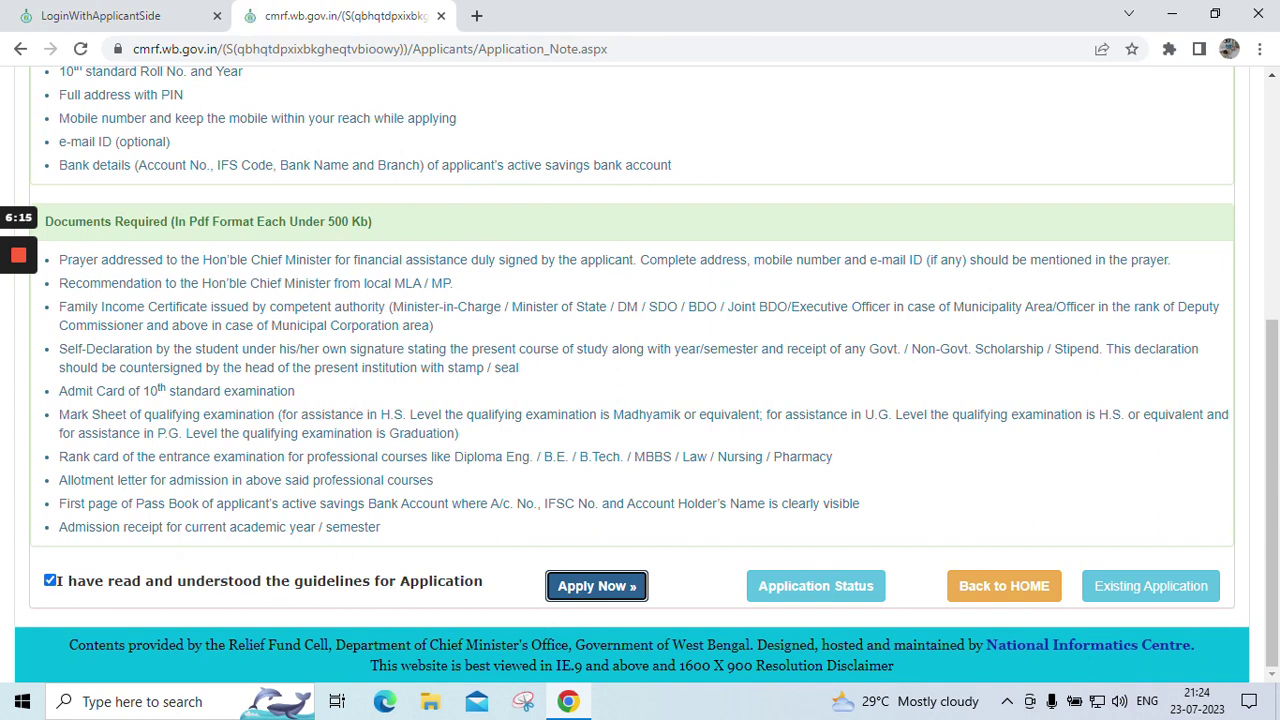
{"action": "left_click", "coordinate": [602, 592]}
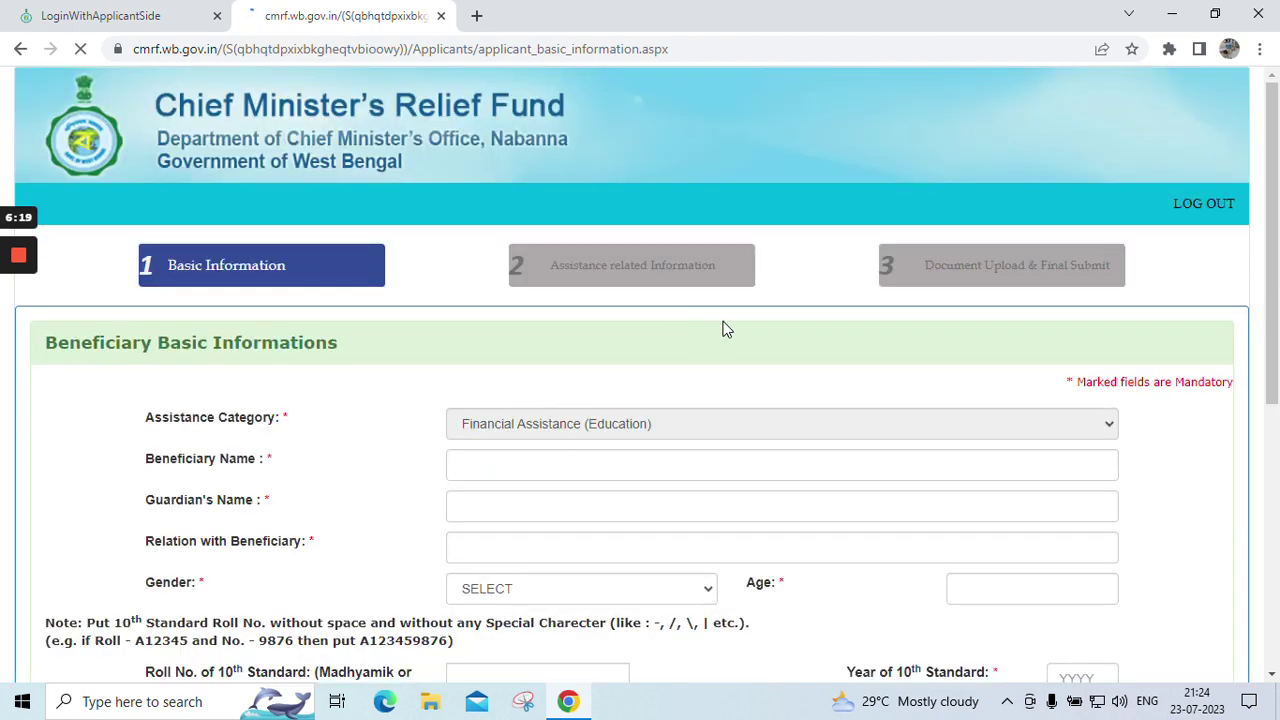
{"action": "scroll", "coordinate": [668, 329], "scroll_direction": "down", "scroll_amount": 2}
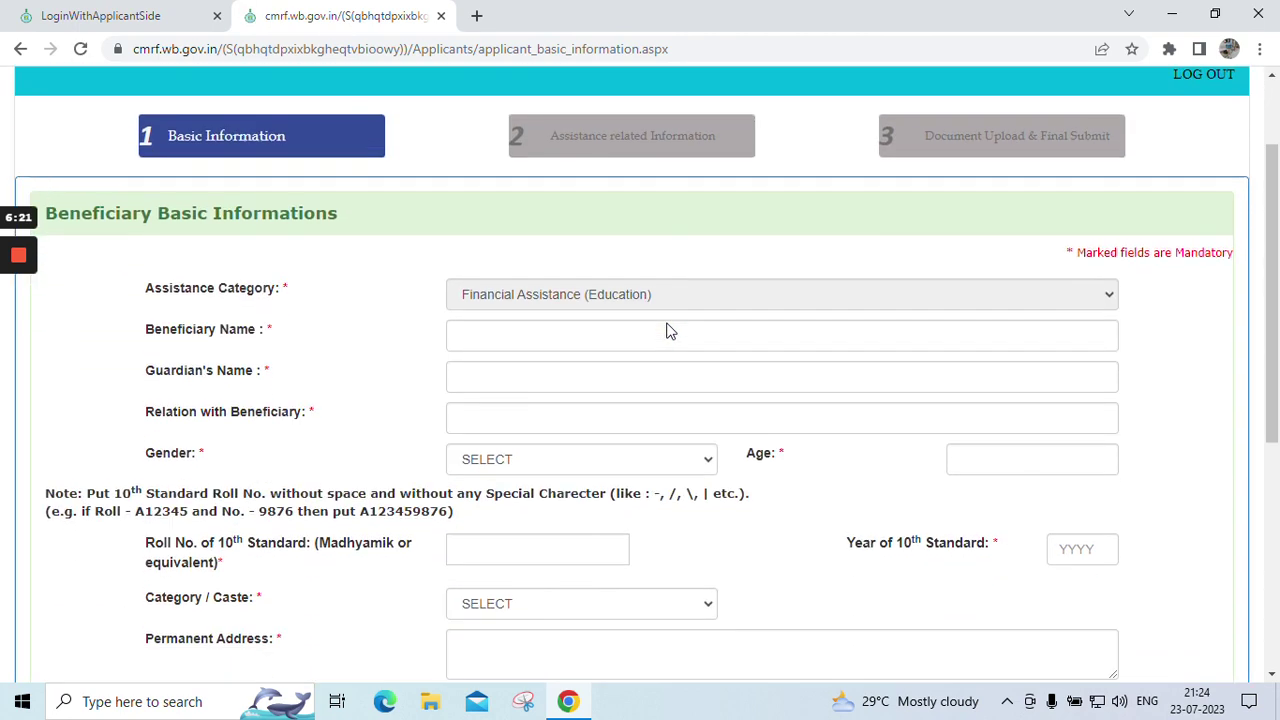
{"action": "scroll", "coordinate": [668, 329], "scroll_direction": "down", "scroll_amount": 1}
{"action": "scroll", "coordinate": [668, 329], "scroll_direction": "up", "scroll_amount": 2}
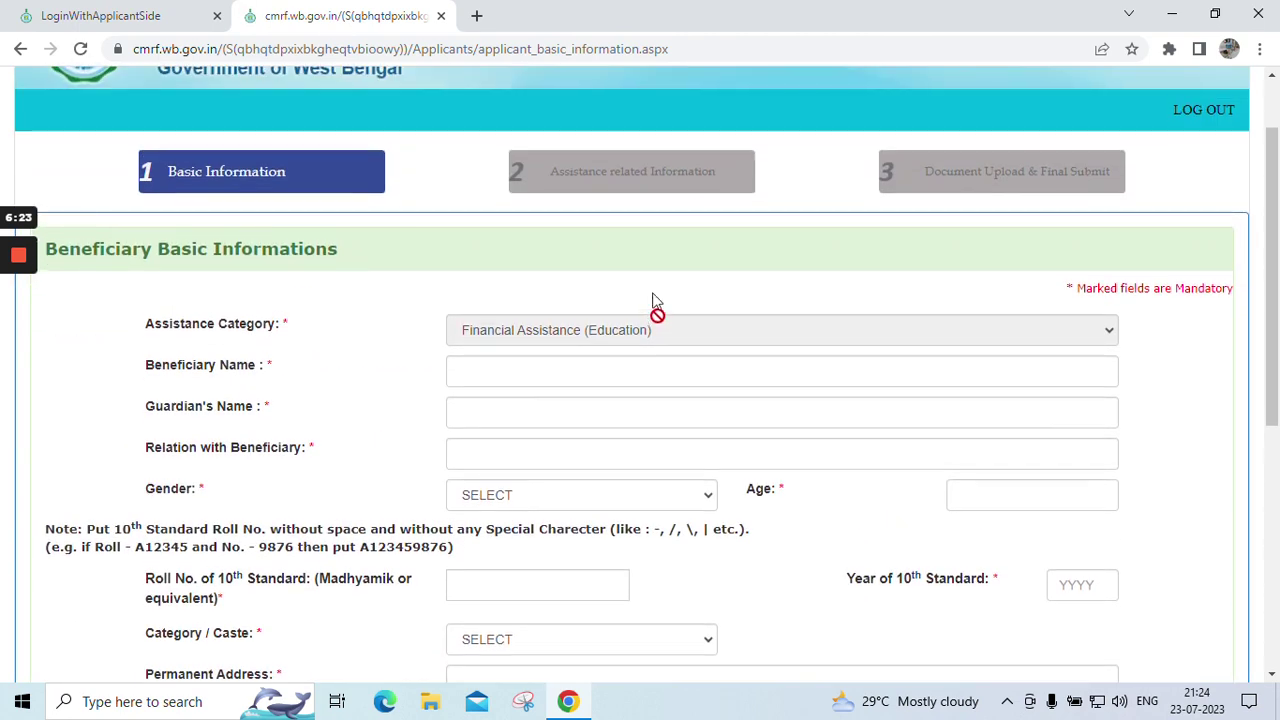
{"action": "scroll", "coordinate": [639, 314], "scroll_direction": "down", "scroll_amount": 1}
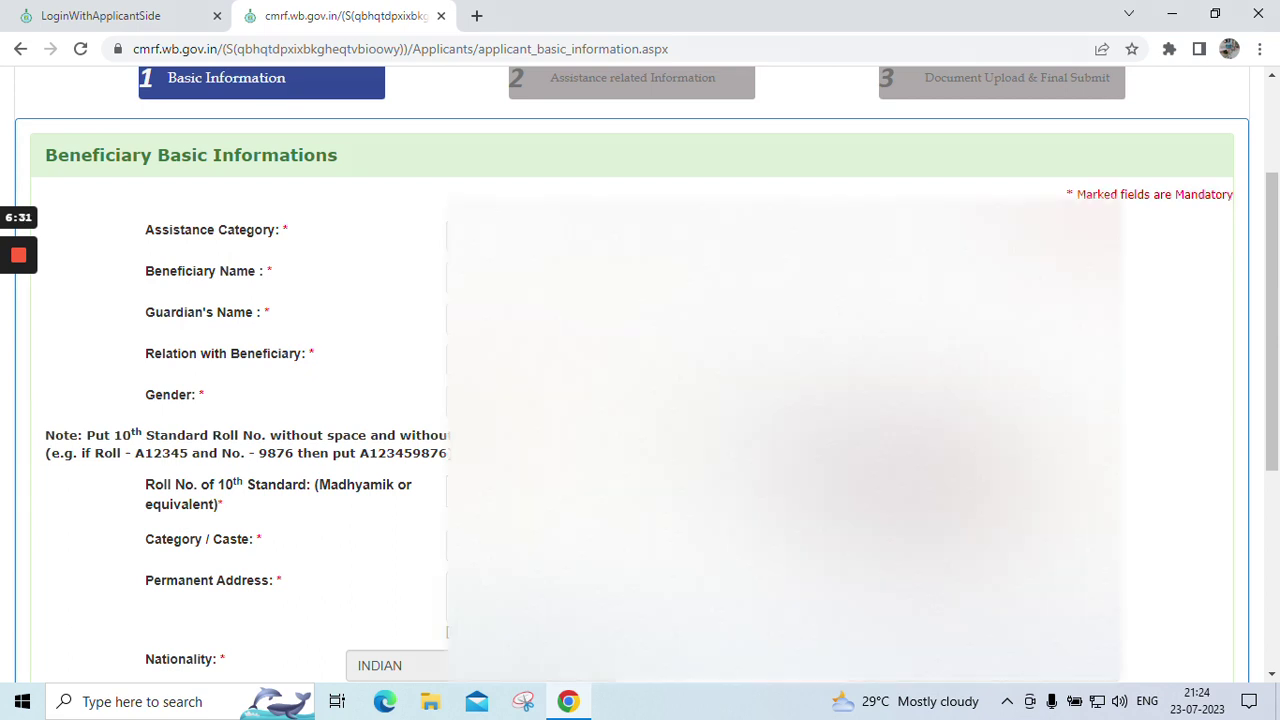
Fill in the beneficiary's basic information, with relation FATHER, gender Male, age 17, 10th standard year 2023 and district SOUTH 24 PGS
{"action": "left_click", "coordinate": [600, 279]}
{"action": "mouse_move", "coordinate": [20, 262]}
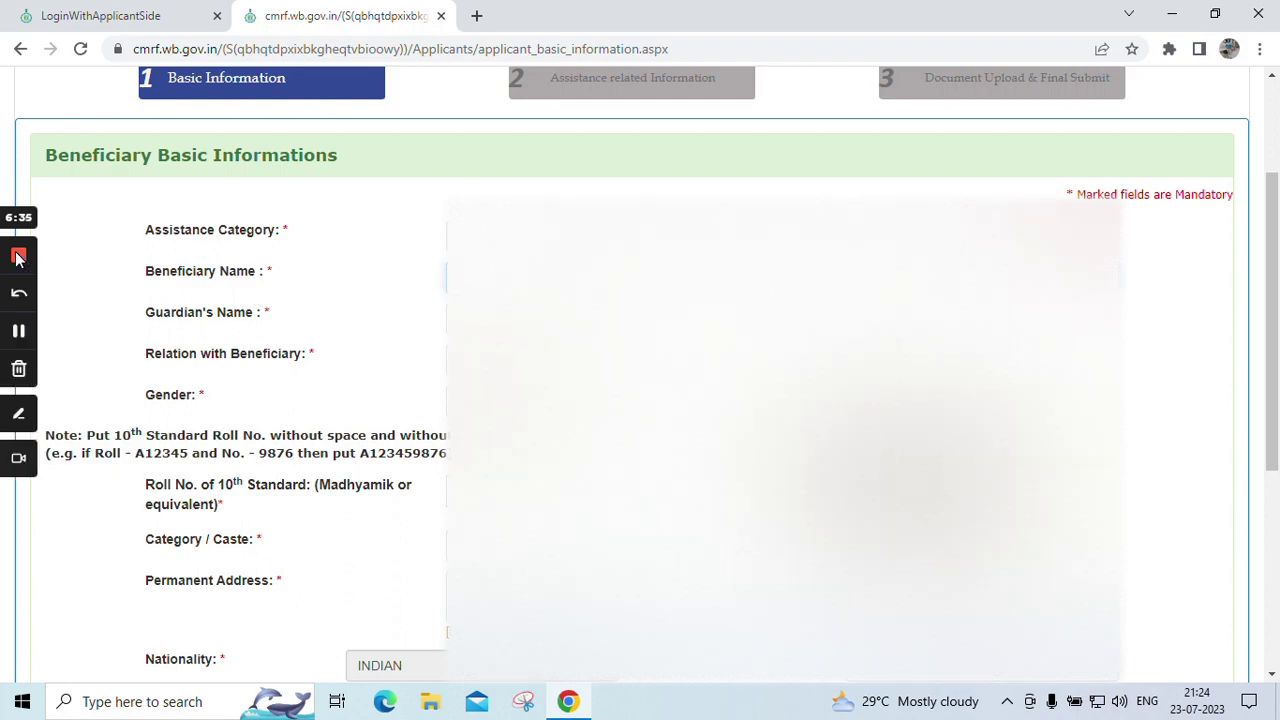
{"action": "left_click", "coordinate": [20, 333]}
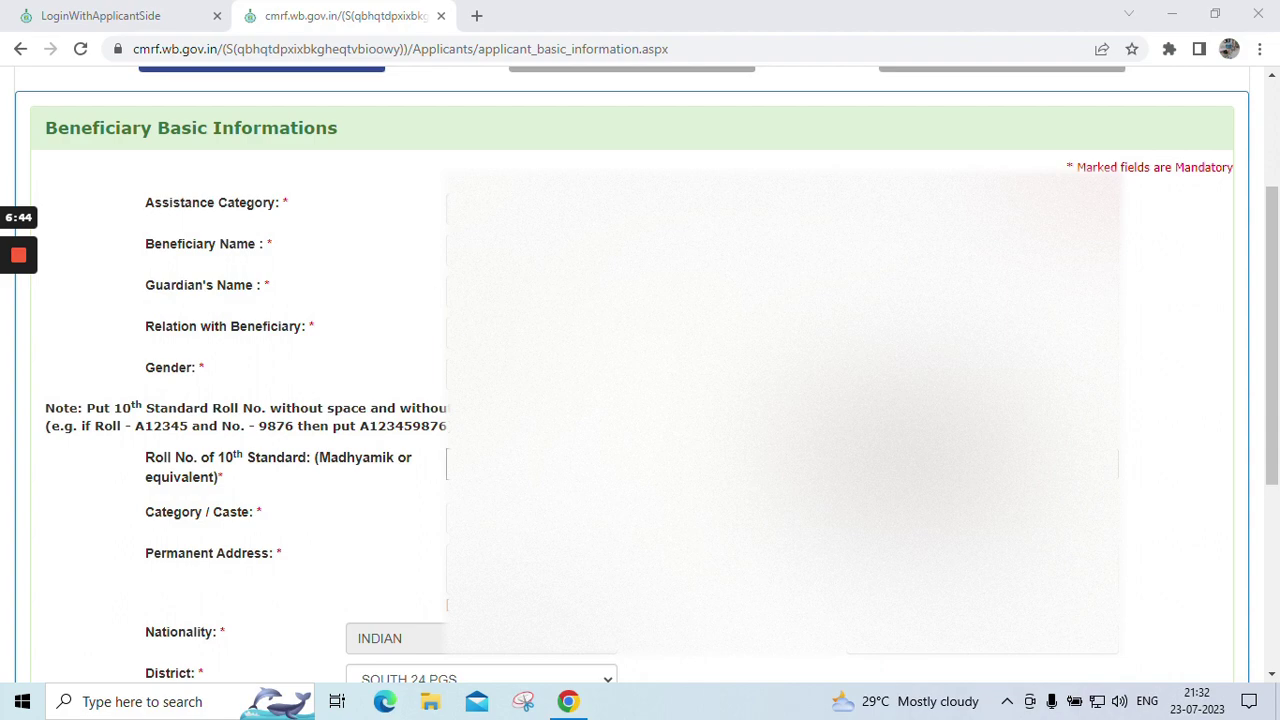
{"action": "scroll", "coordinate": [225, 260], "scroll_direction": "down", "scroll_amount": 1}
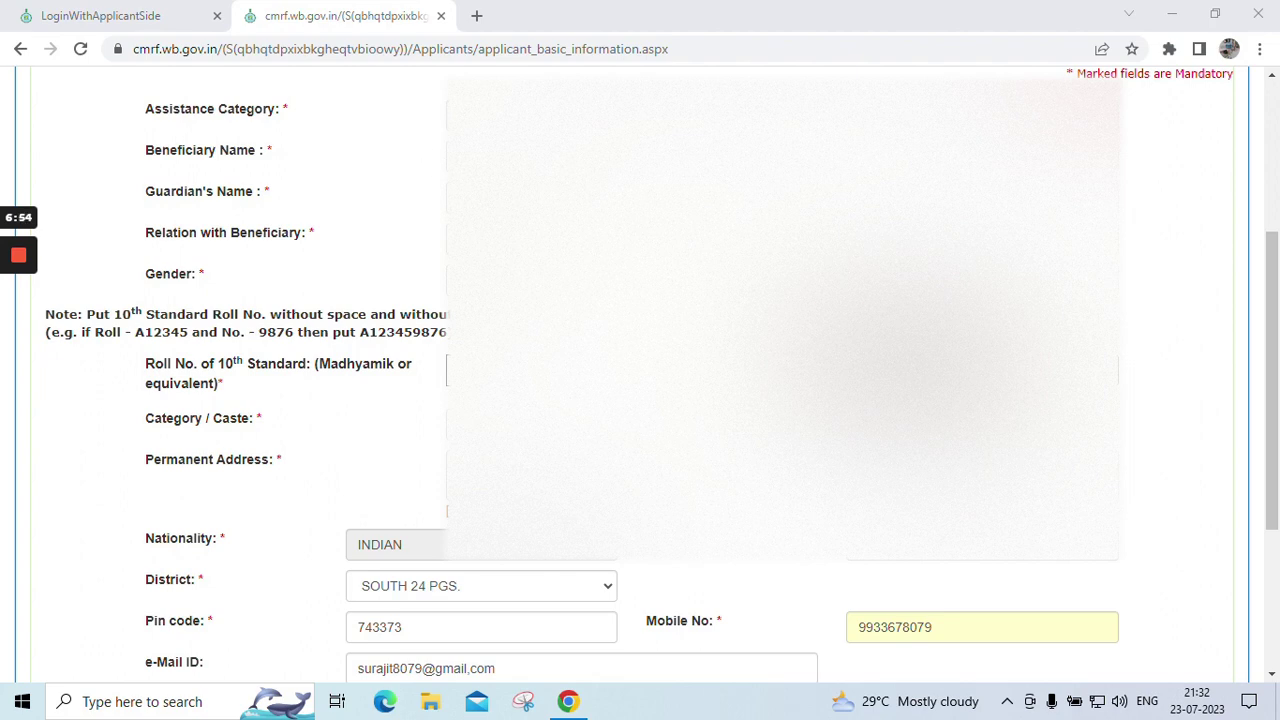
{"action": "scroll", "coordinate": [394, 134], "scroll_direction": "down", "scroll_amount": 1}
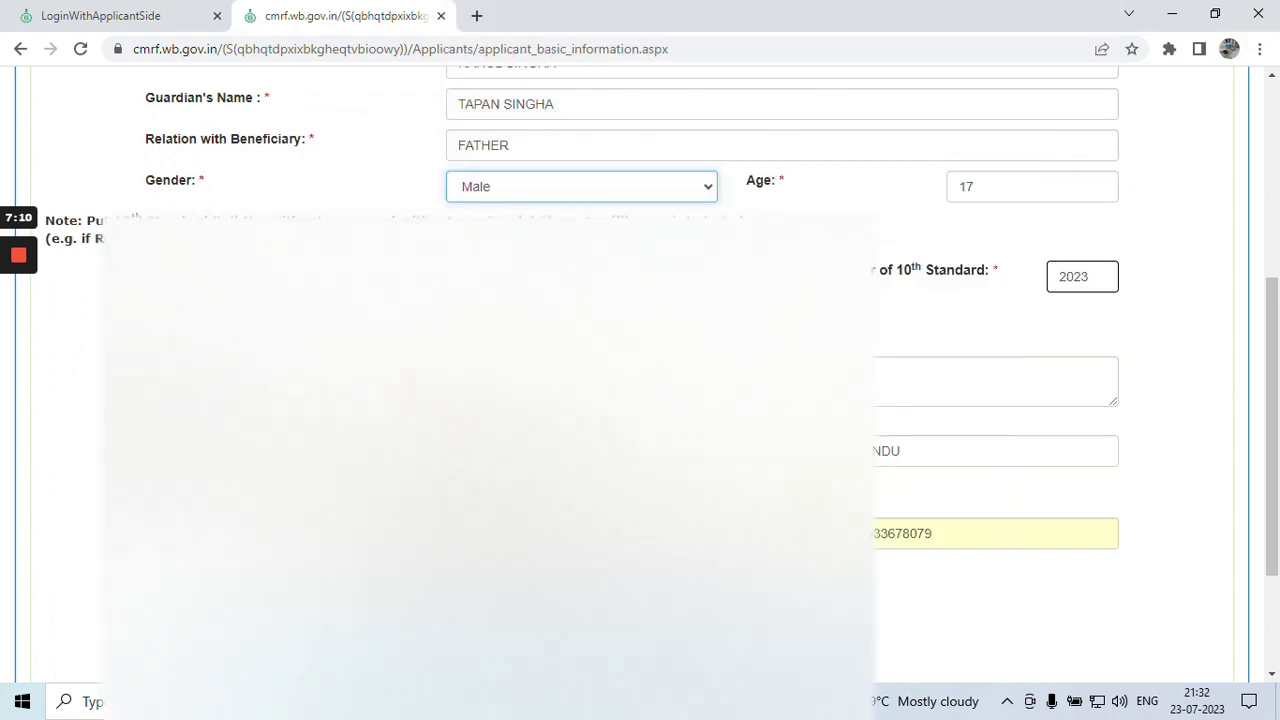
{"action": "scroll", "coordinate": [977, 166], "scroll_direction": "down", "scroll_amount": 1}
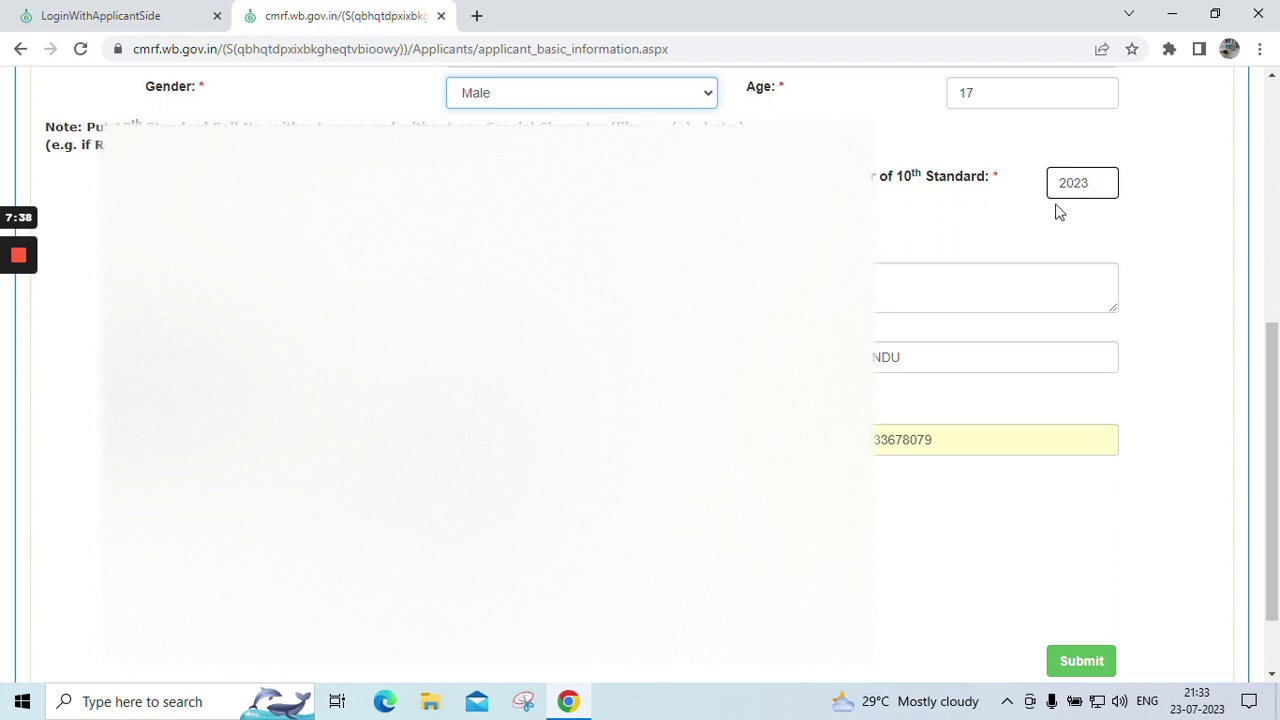
{"action": "scroll", "coordinate": [640, 360], "scroll_direction": "down", "scroll_amount": 2}
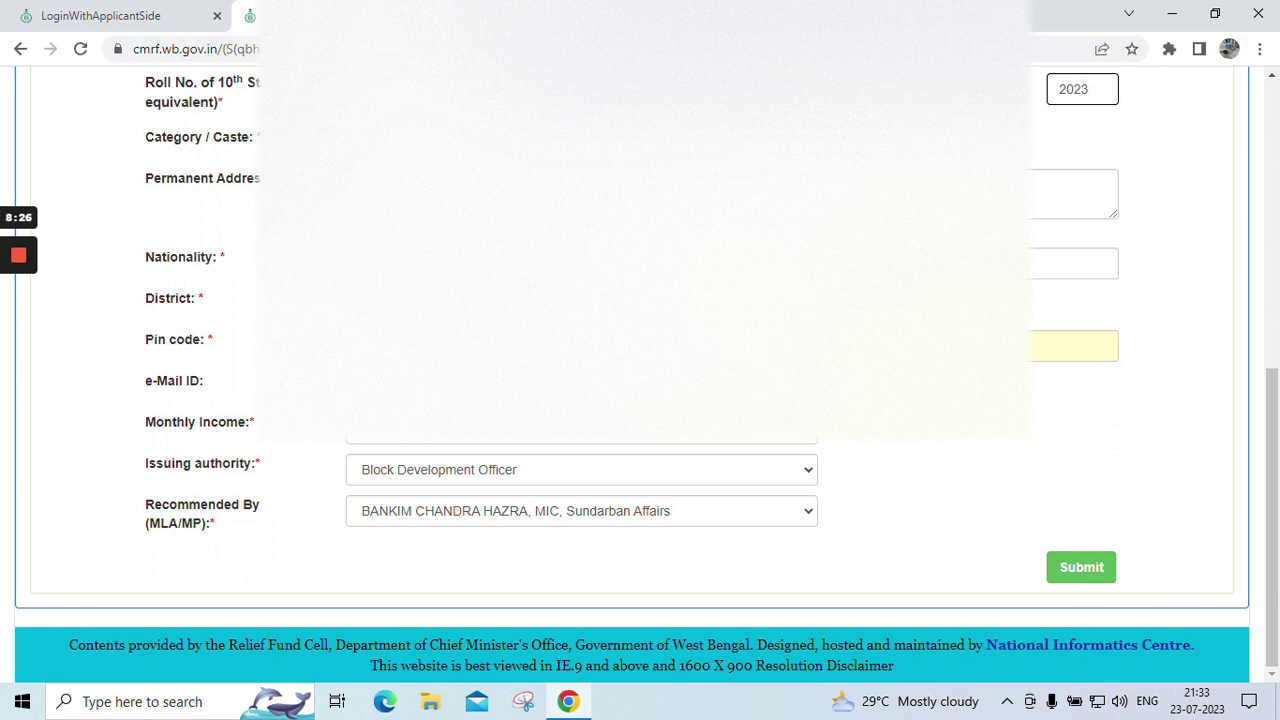
Browse the available choices for the beneficiary's district
{"action": "key", "text": "alt+Down"}
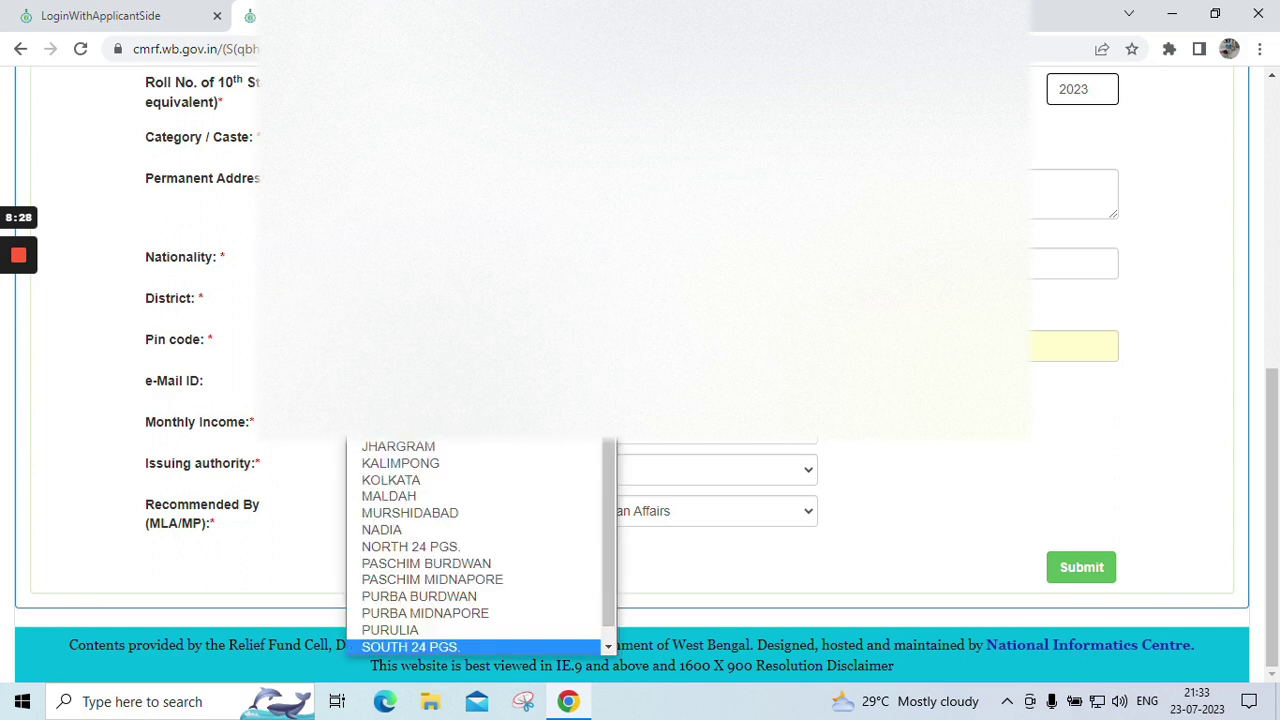
{"action": "key", "text": "Down"}
{"action": "key", "text": "Up"}
{"action": "key", "text": "Up"}
{"action": "key", "text": "Up"}
{"action": "key", "text": "Up"}
{"action": "key", "text": "Up"}
{"action": "key", "text": "Up"}
{"action": "key", "text": "Up"}
{"action": "key", "text": "Up"}
{"action": "key", "text": "Up"}
{"action": "key", "text": "Up"}
{"action": "key", "text": "Up"}
{"action": "key", "text": "Up"}
{"action": "key", "text": "Up"}
{"action": "key", "text": "Up"}
{"action": "key", "text": "Up"}
{"action": "key", "text": "Up"}
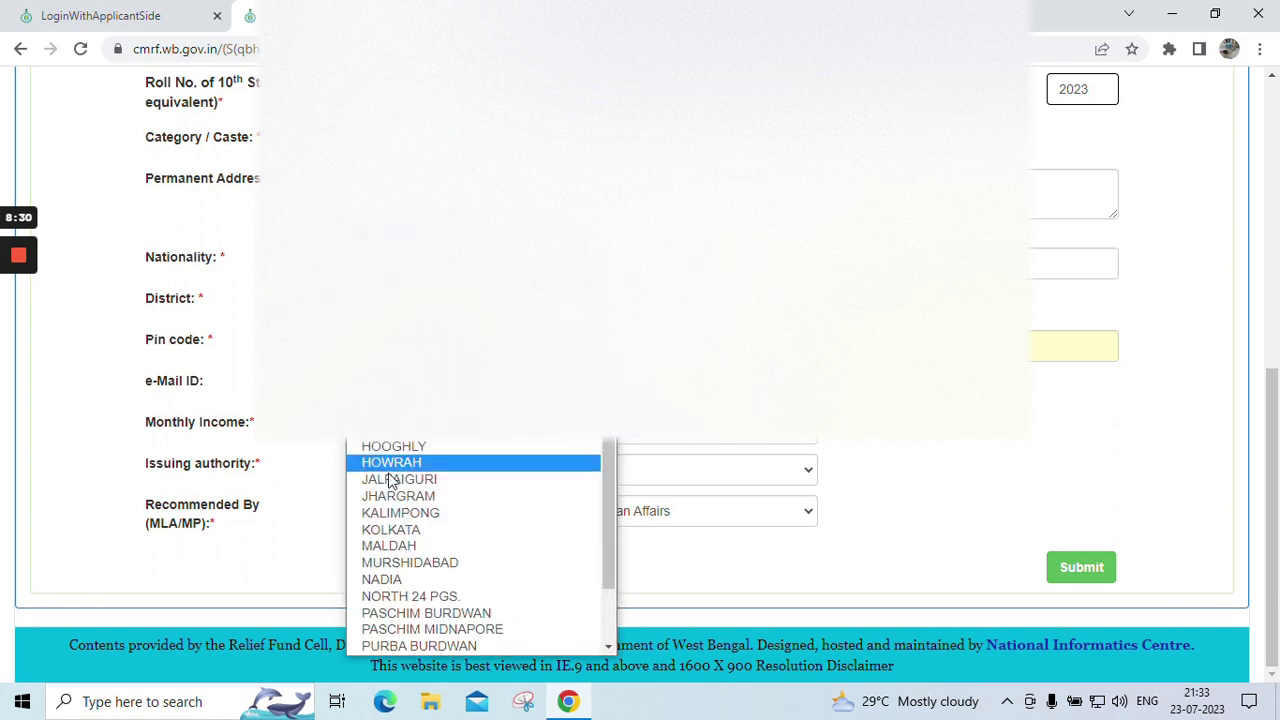
{"action": "key", "text": "Return"}
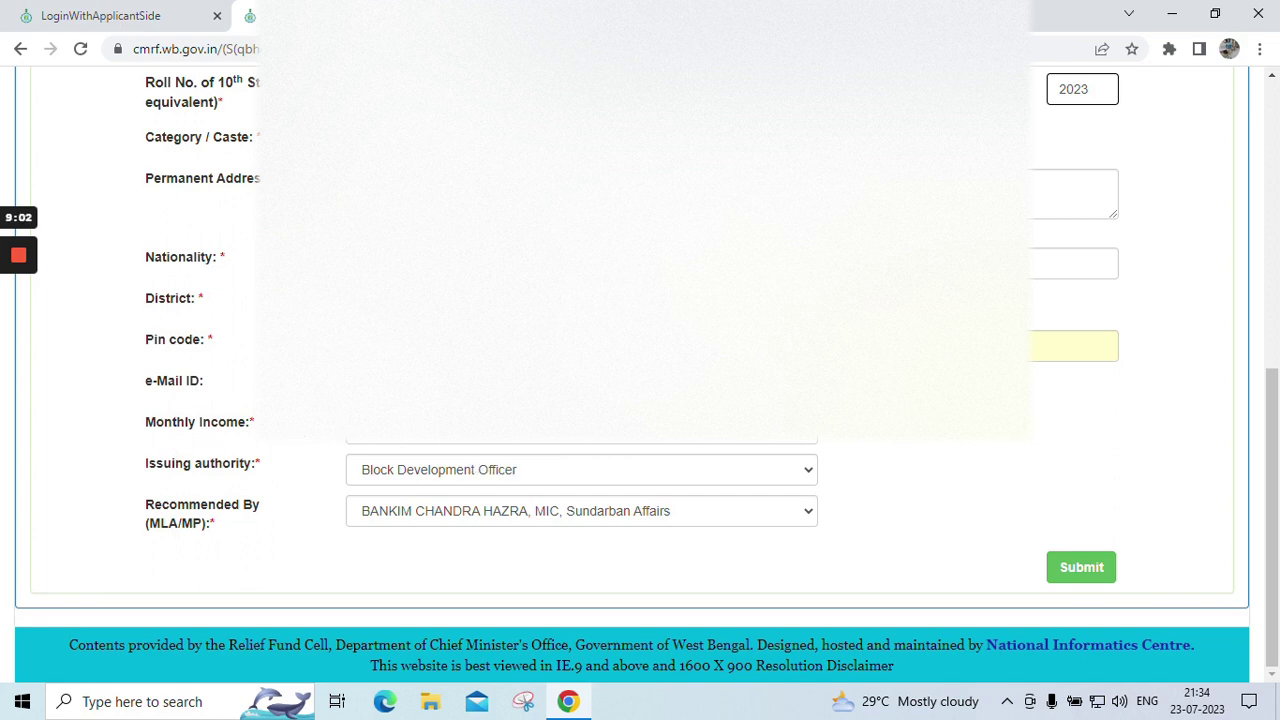
Select Block Development Officer as the income certificate's issuing authority and check the recommending MLA/MP choices
{"action": "left_click", "coordinate": [420, 440]}
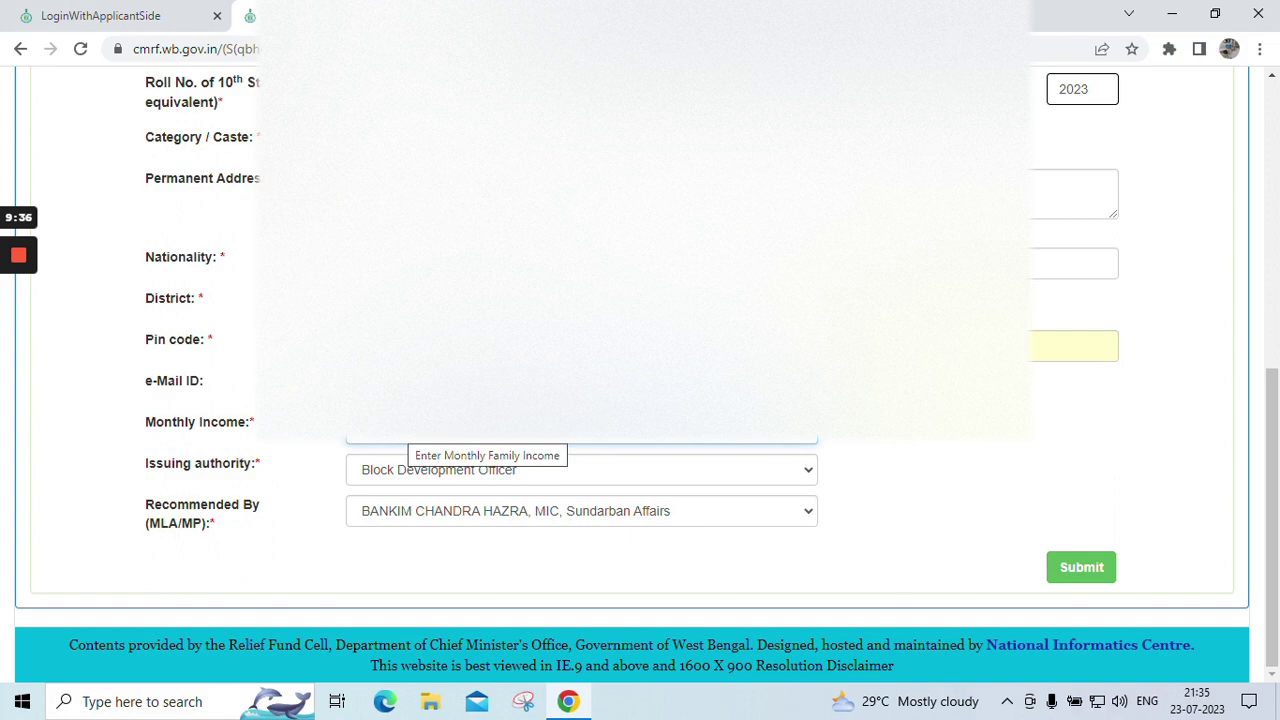
{"action": "left_click", "coordinate": [523, 476]}
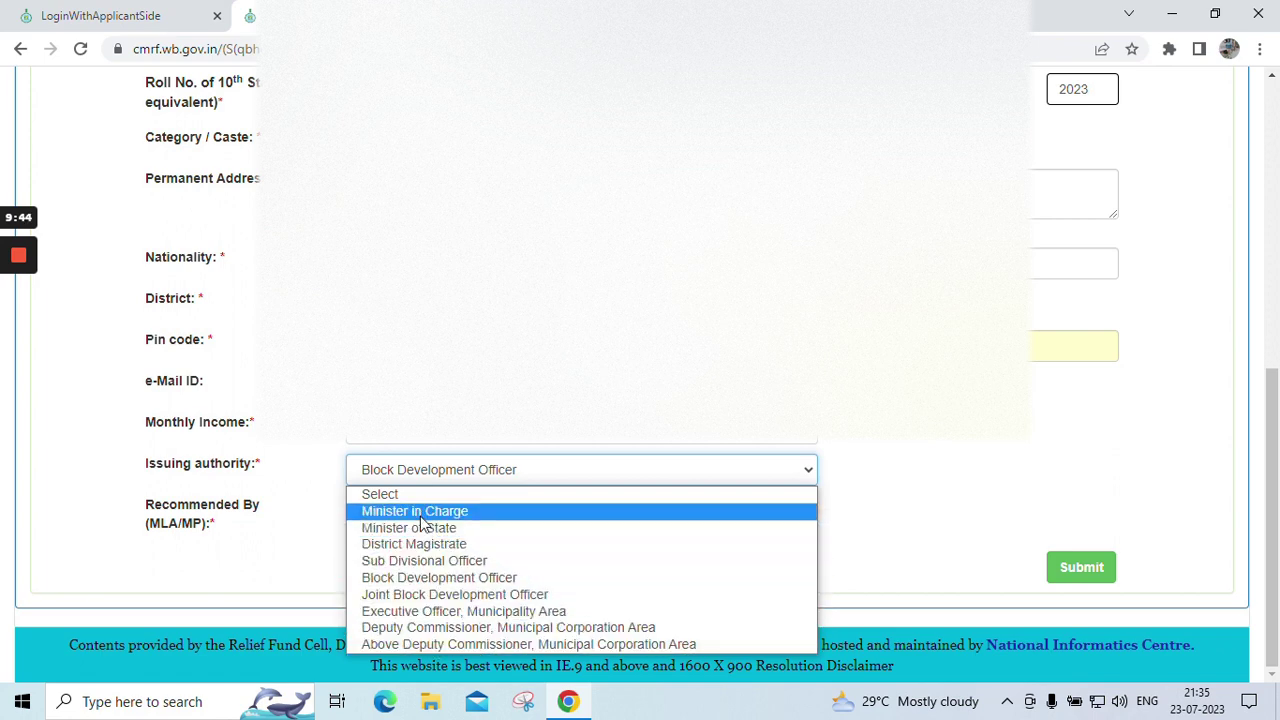
{"action": "left_click", "coordinate": [478, 588]}
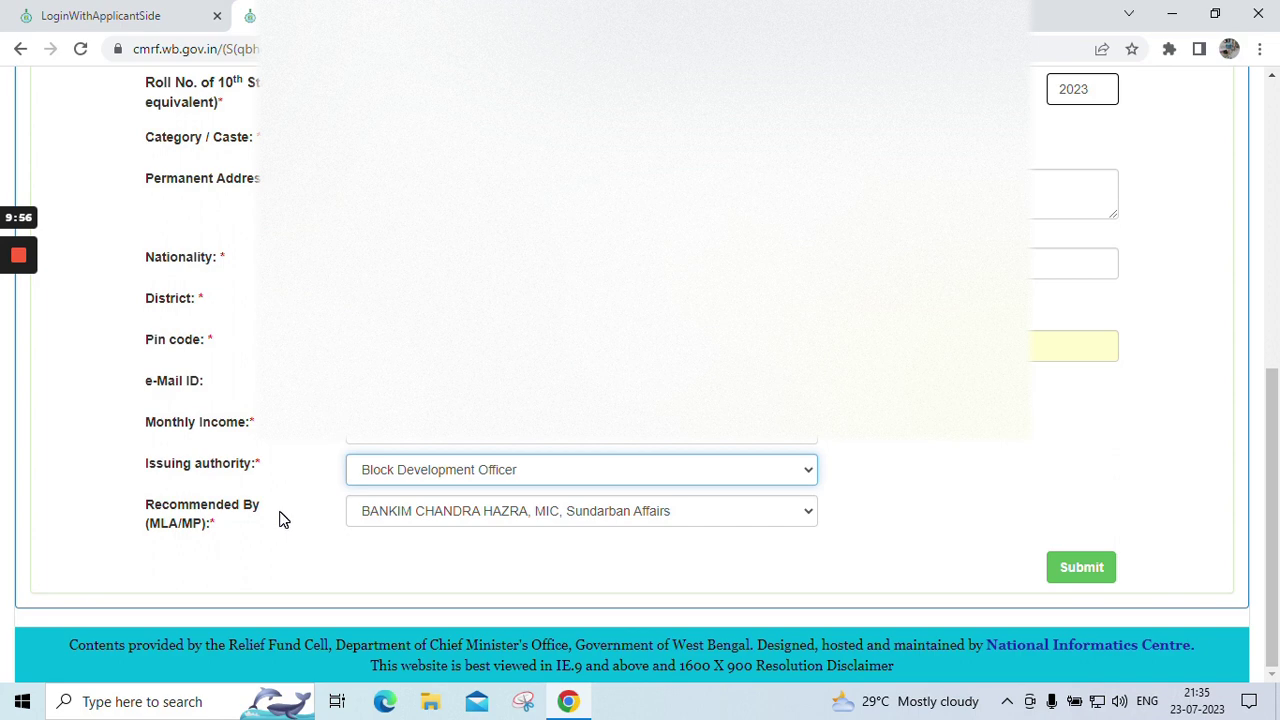
{"action": "left_click", "coordinate": [435, 521]}
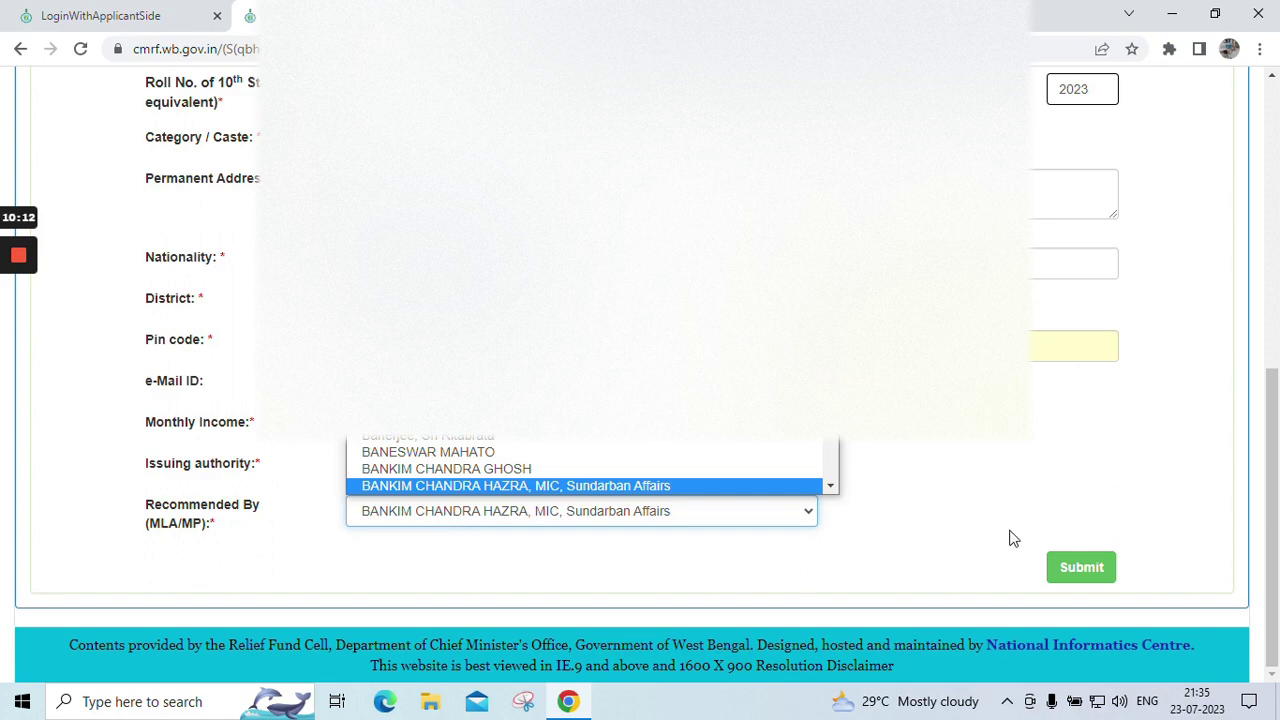
{"action": "left_click", "coordinate": [971, 508]}
Recheck the completed beneficiary details and submit the basic information form
{"action": "scroll", "coordinate": [971, 508], "scroll_direction": "up", "scroll_amount": 1}
{"action": "scroll", "coordinate": [640, 400], "scroll_direction": "up", "scroll_amount": 3}
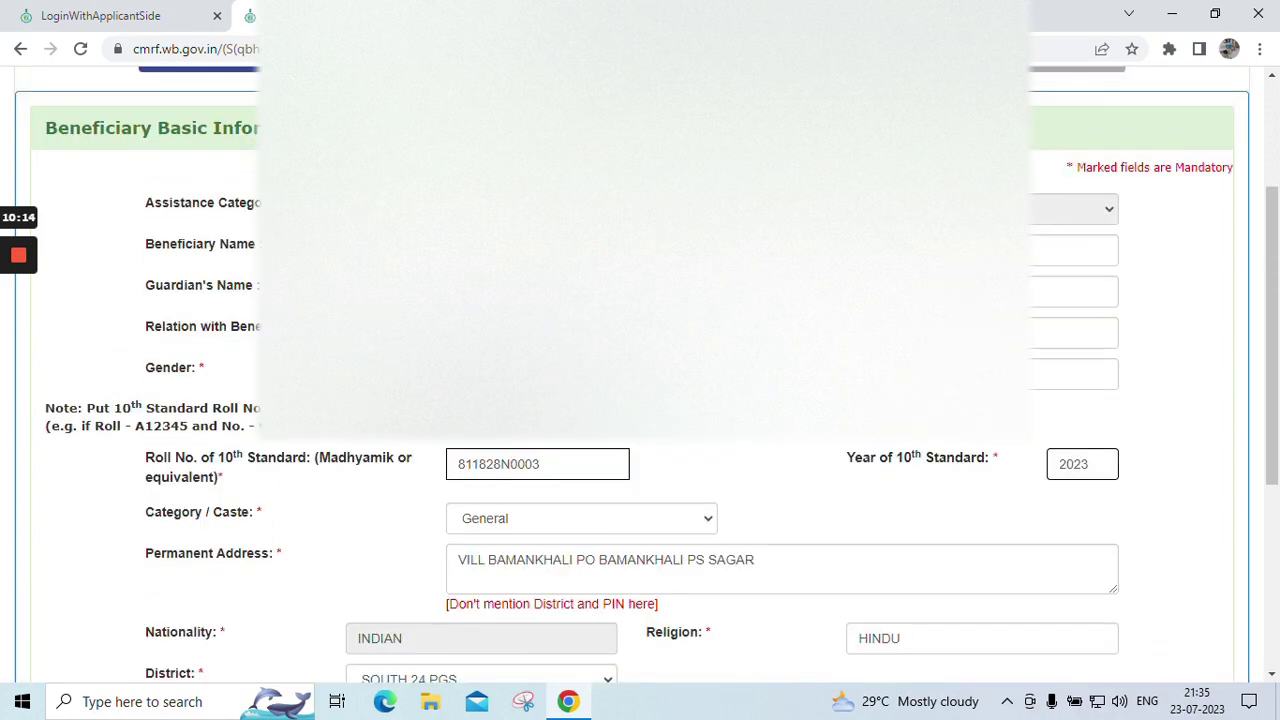
{"action": "scroll", "coordinate": [640, 400], "scroll_direction": "down", "scroll_amount": 3}
{"action": "scroll", "coordinate": [640, 400], "scroll_direction": "down", "scroll_amount": 1}
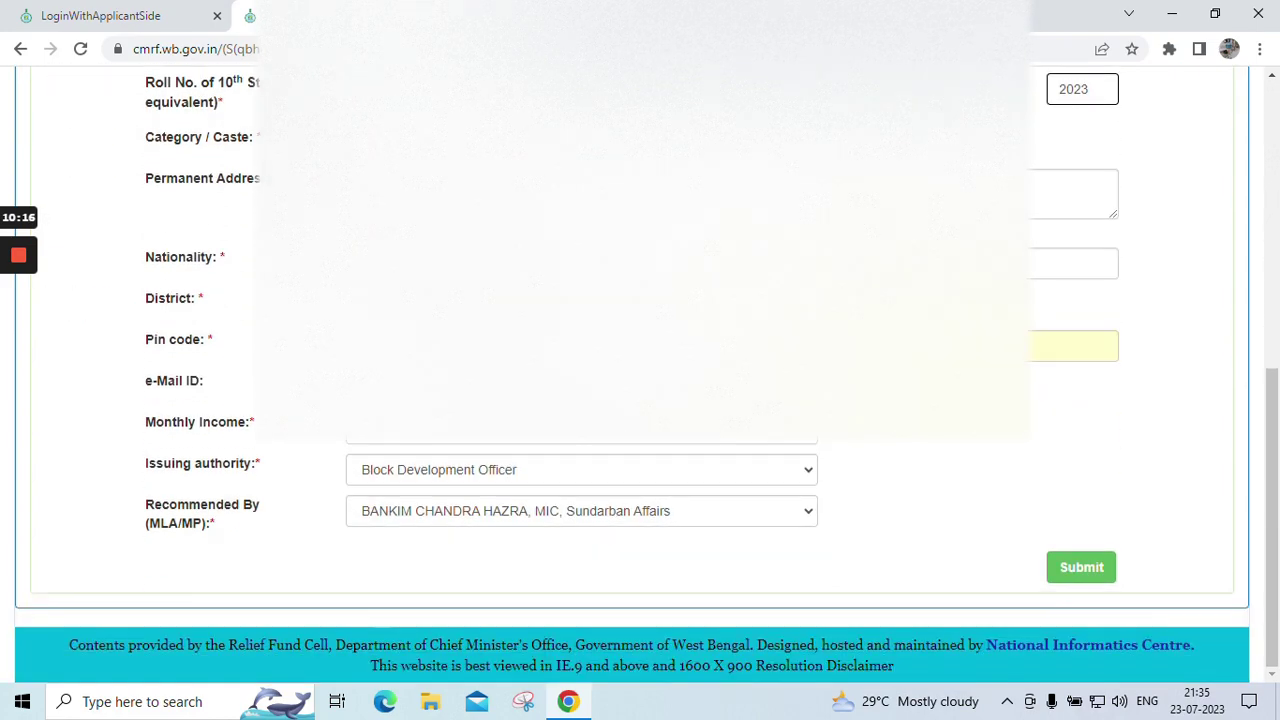
{"action": "left_click", "coordinate": [1081, 570]}
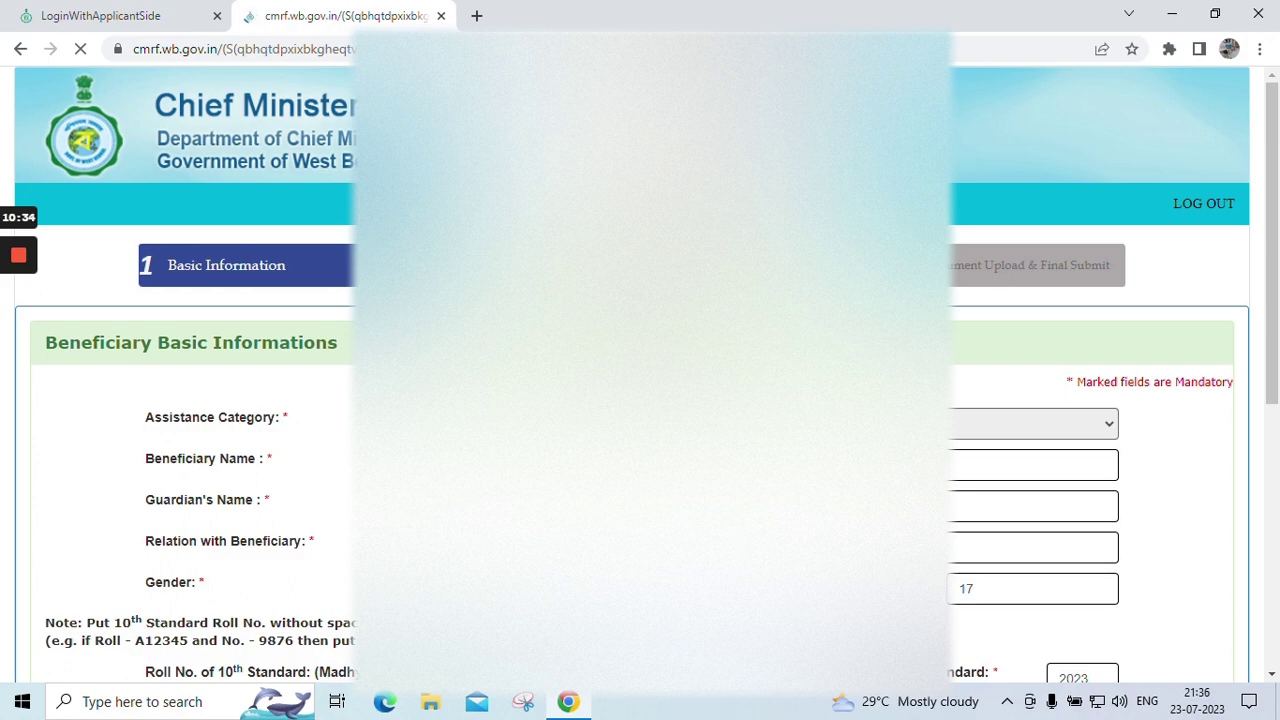
Check the flagged e-mail ID field and submit the basic information form again
{"action": "scroll", "coordinate": [640, 400], "scroll_direction": "down", "scroll_amount": 4}
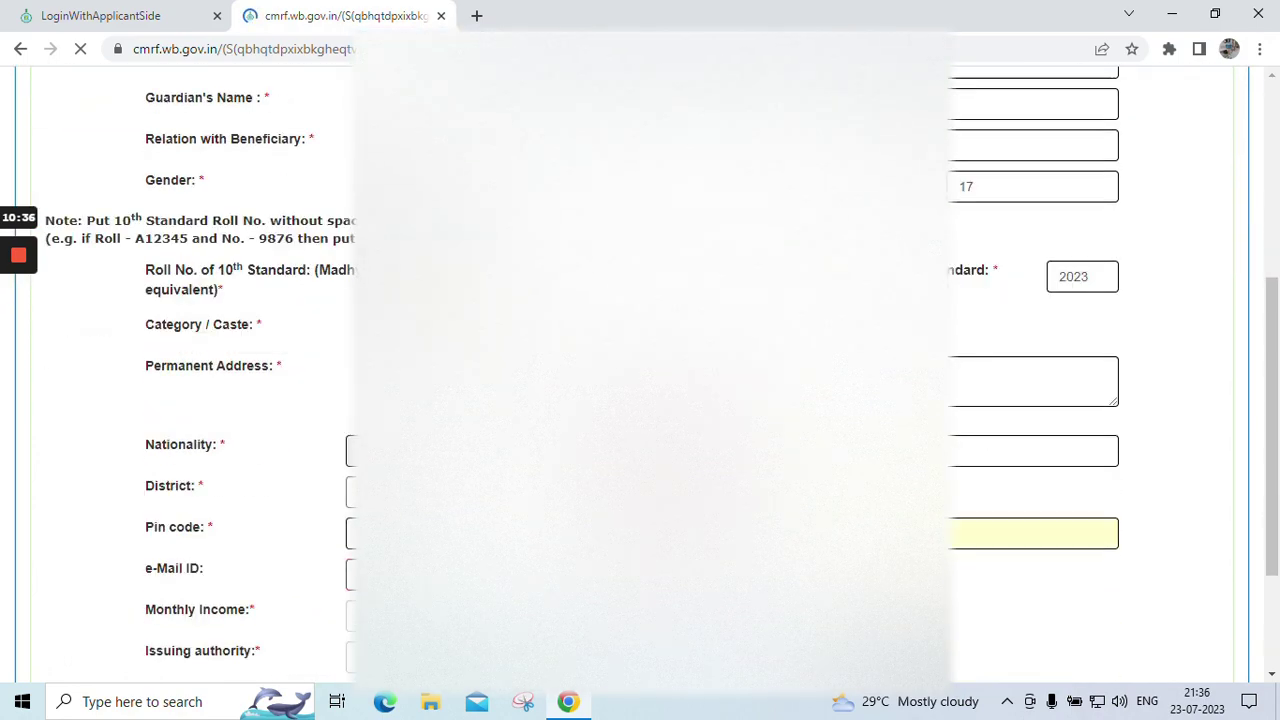
{"action": "scroll", "coordinate": [640, 400], "scroll_direction": "down", "scroll_amount": 2}
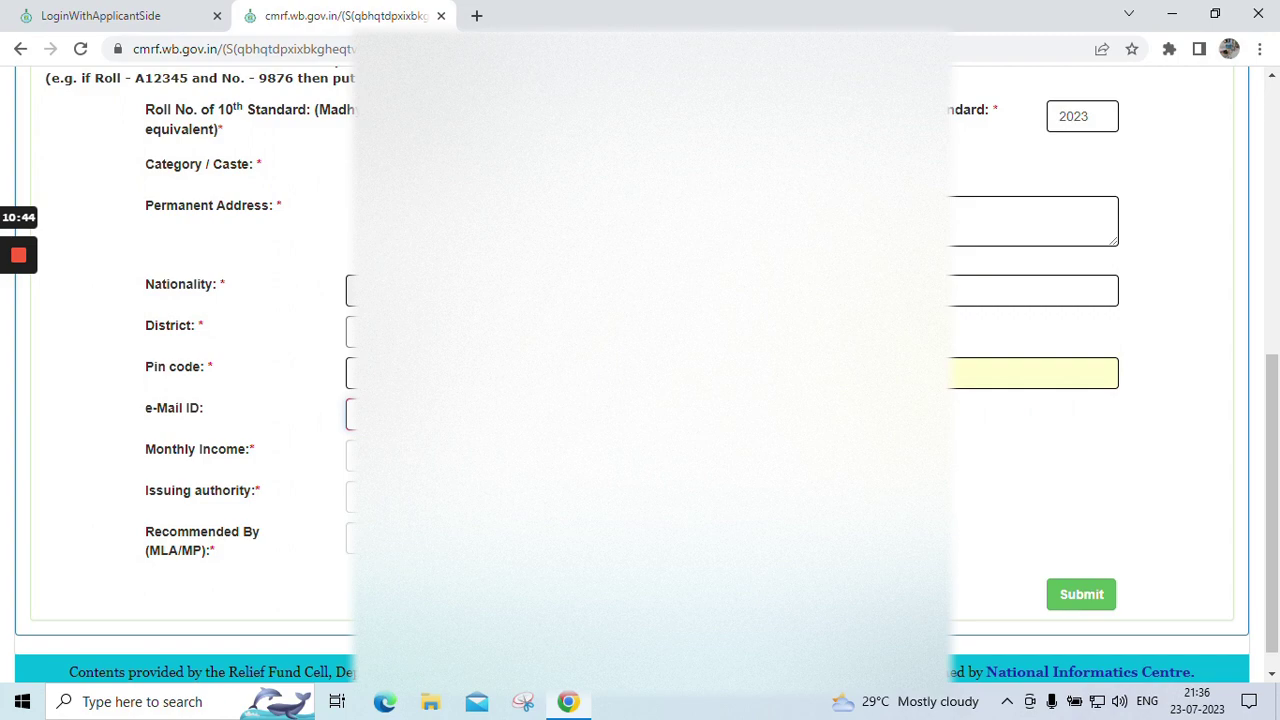
{"action": "scroll", "coordinate": [640, 360], "scroll_direction": "up", "scroll_amount": 2}
{"action": "scroll", "coordinate": [640, 360], "scroll_direction": "down", "scroll_amount": 2}
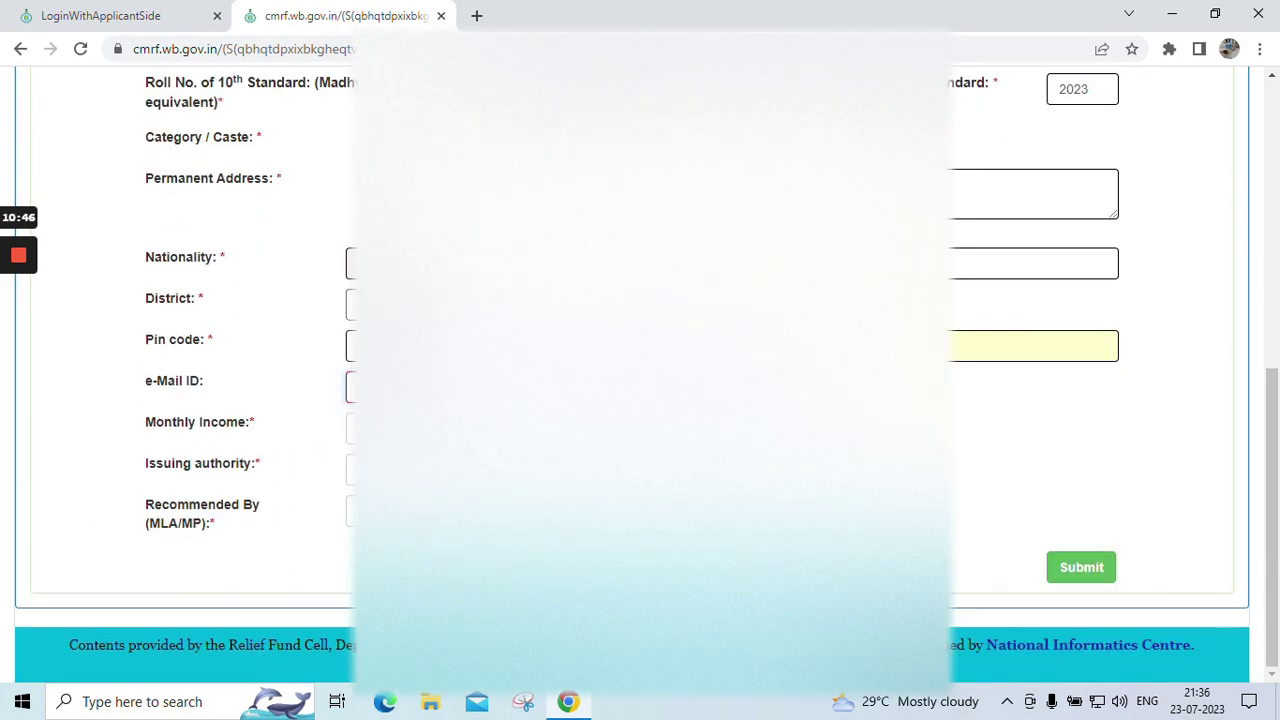
{"action": "left_click", "coordinate": [1071, 572]}
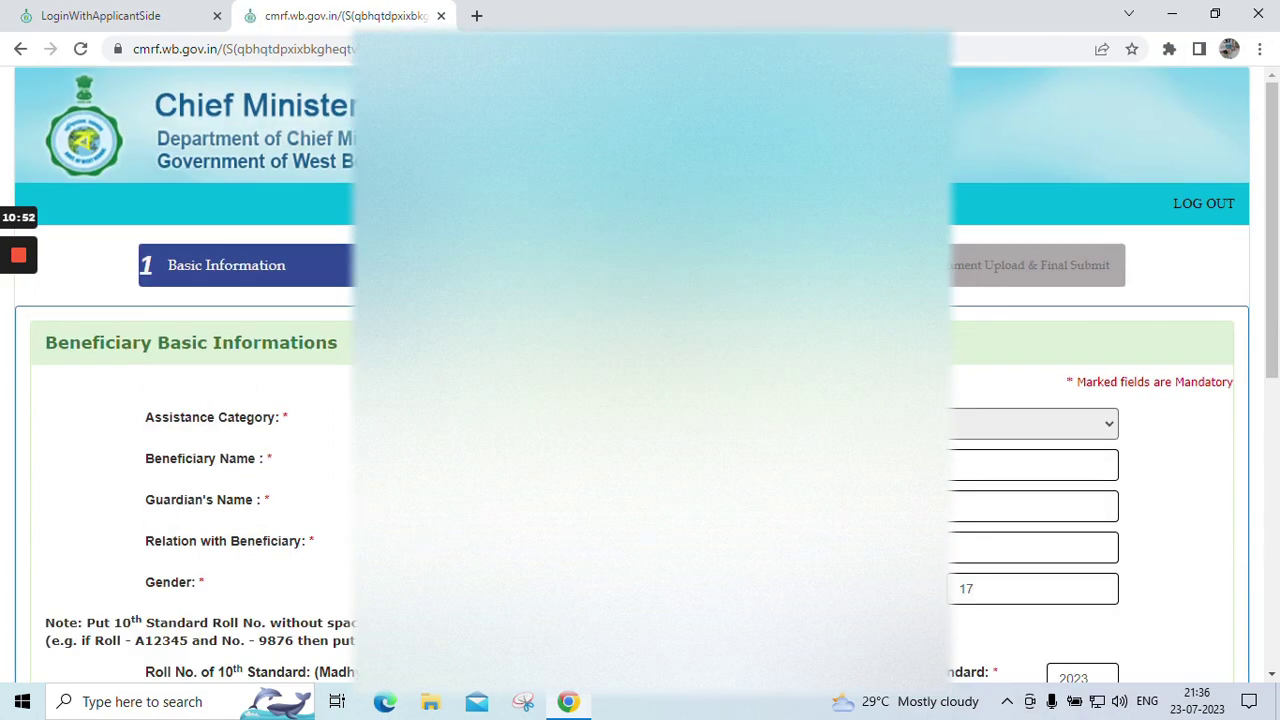
Highlight the application registration number and continue to the Student's Educational Assistance section
{"action": "scroll", "coordinate": [640, 400], "scroll_direction": "down", "scroll_amount": 1}
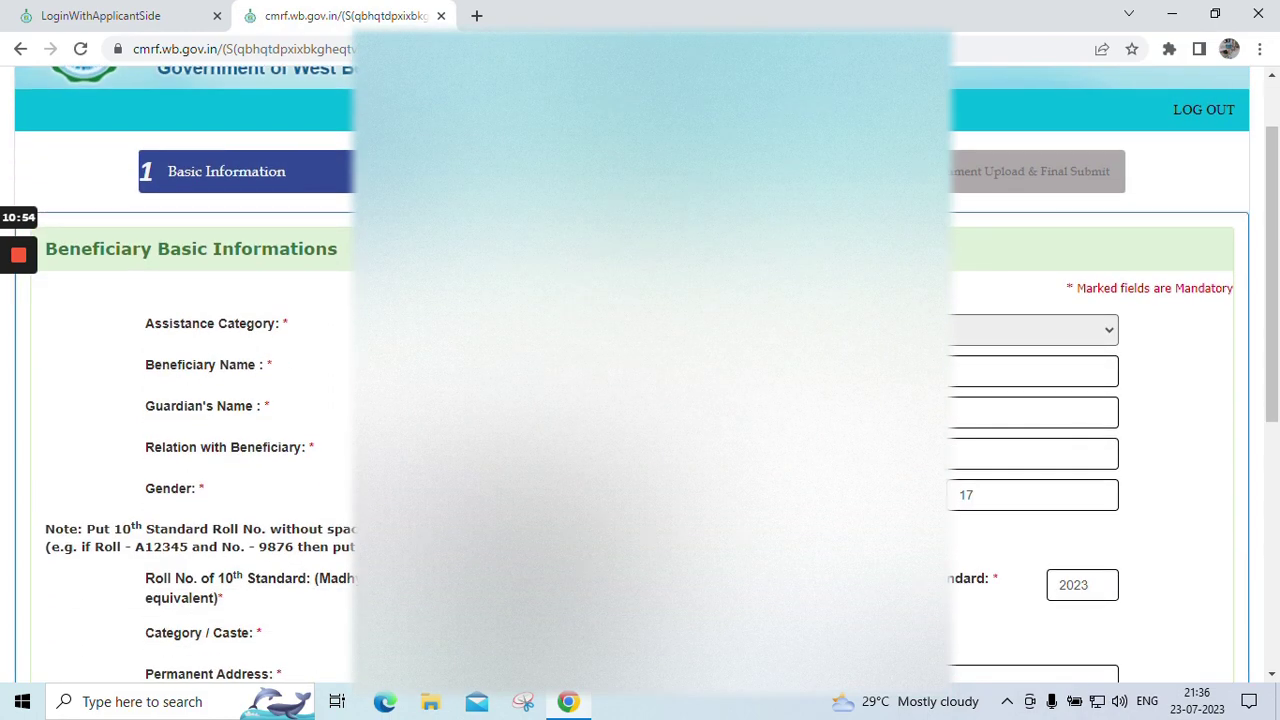
{"action": "scroll", "coordinate": [640, 400], "scroll_direction": "down", "scroll_amount": 4}
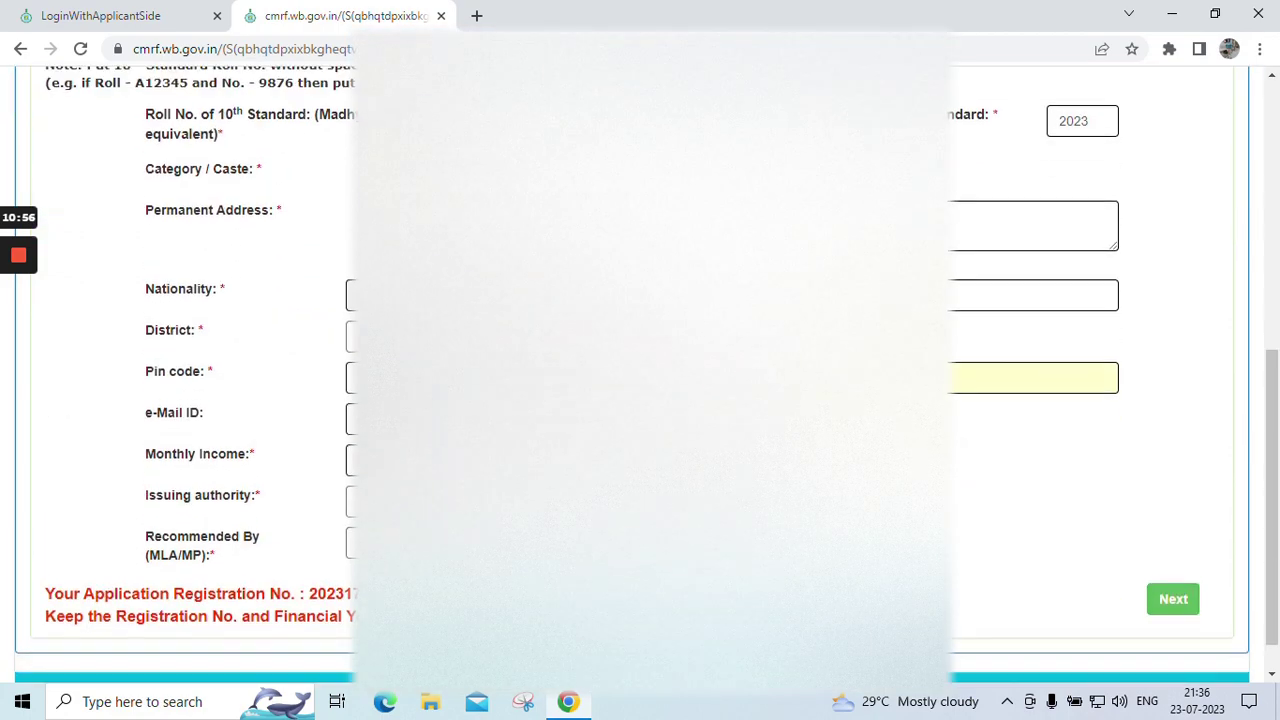
{"action": "scroll", "coordinate": [51, 191], "scroll_direction": "down", "scroll_amount": 1}
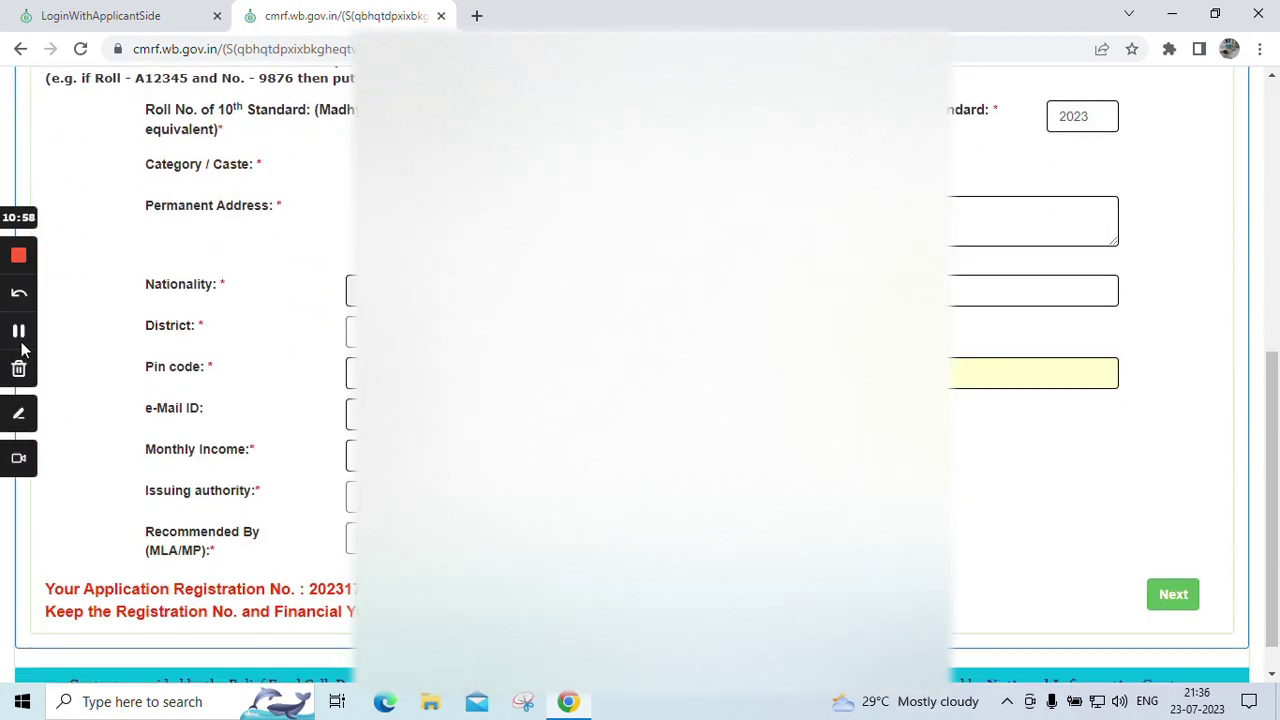
{"action": "scroll", "coordinate": [281, 350], "scroll_direction": "down", "scroll_amount": 1}
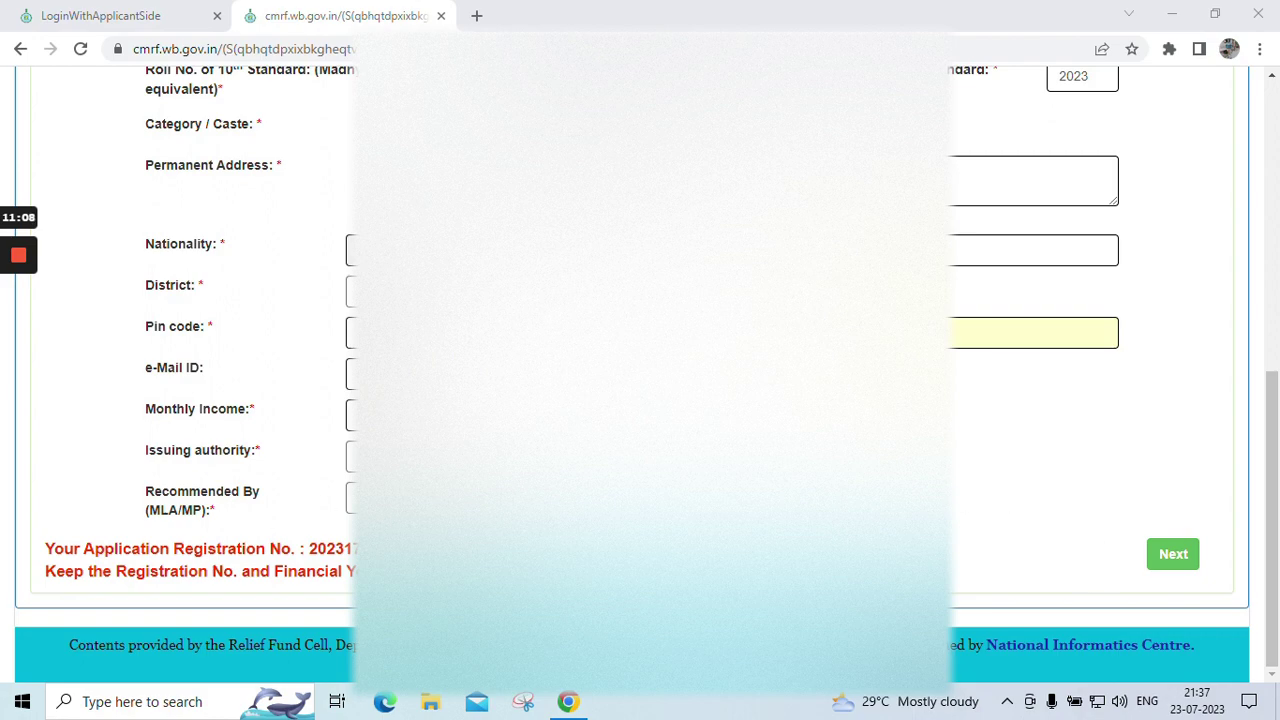
{"action": "left_click_drag", "start_coordinate": [306, 548], "coordinate": [358, 548]}
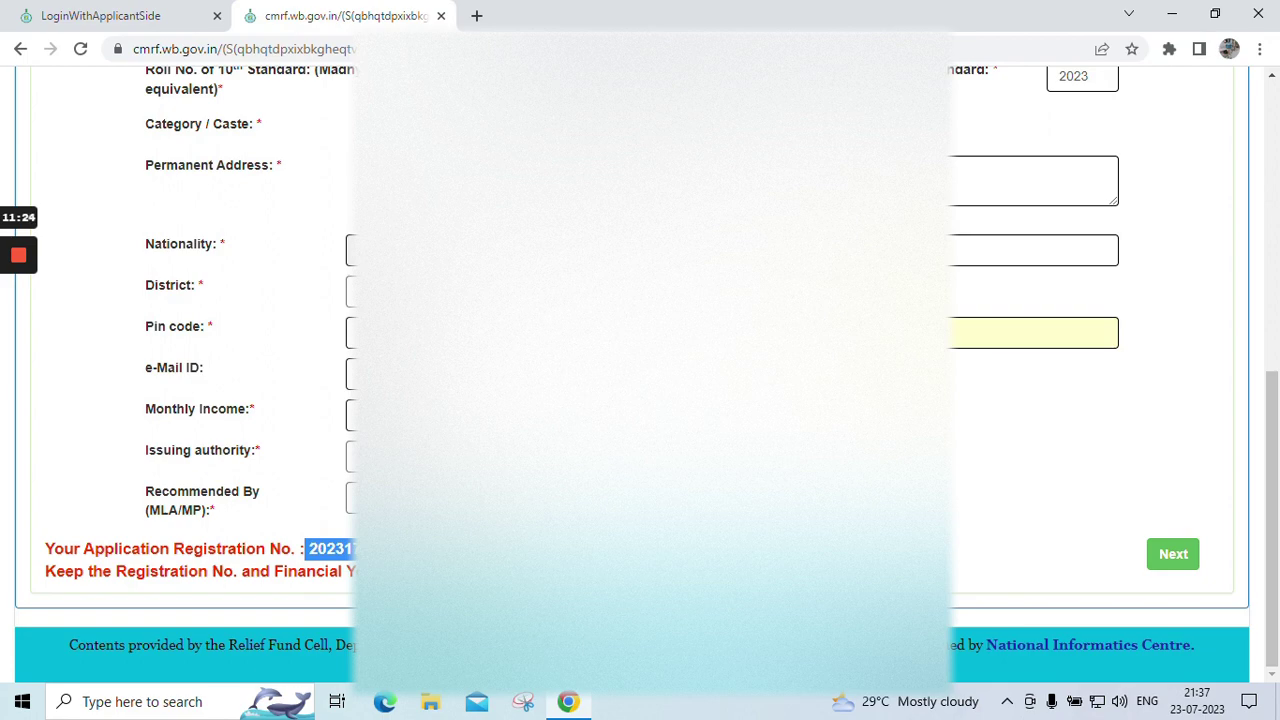
{"action": "left_click", "coordinate": [1178, 560]}
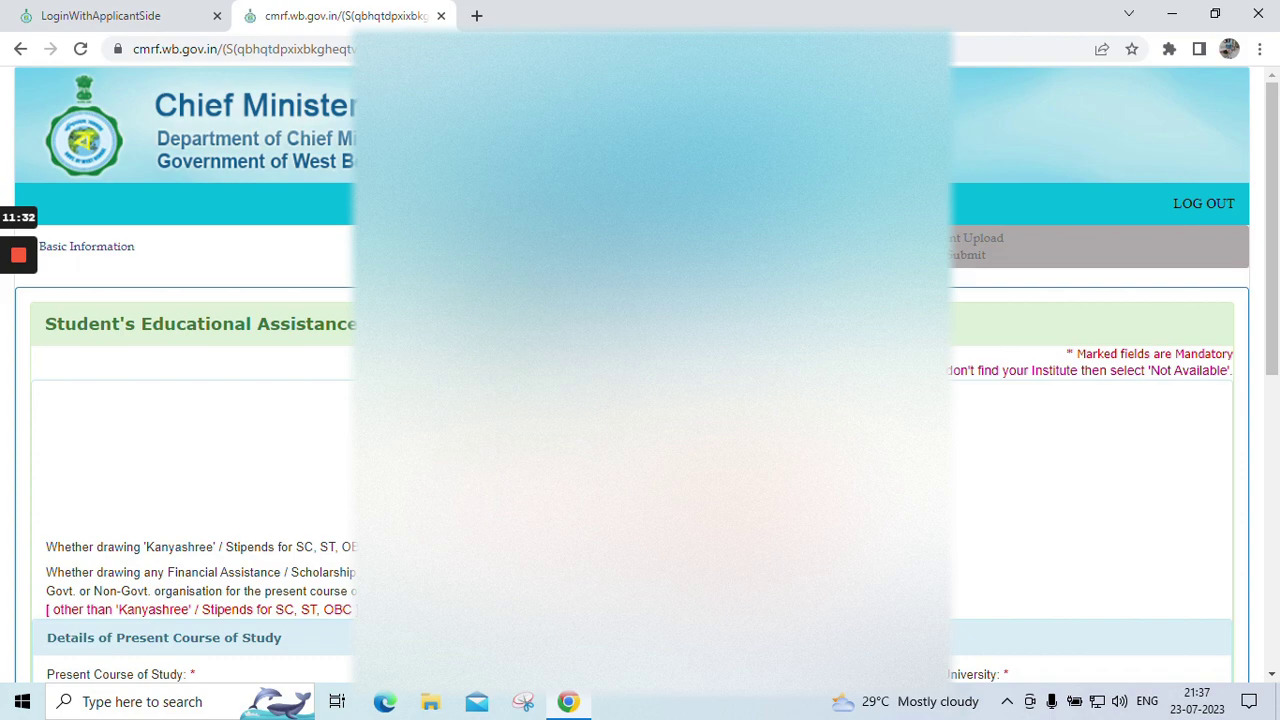
{"action": "scroll", "coordinate": [1100, 450], "scroll_direction": "down", "scroll_amount": 1}
{"action": "scroll", "coordinate": [640, 400], "scroll_direction": "down", "scroll_amount": 2}
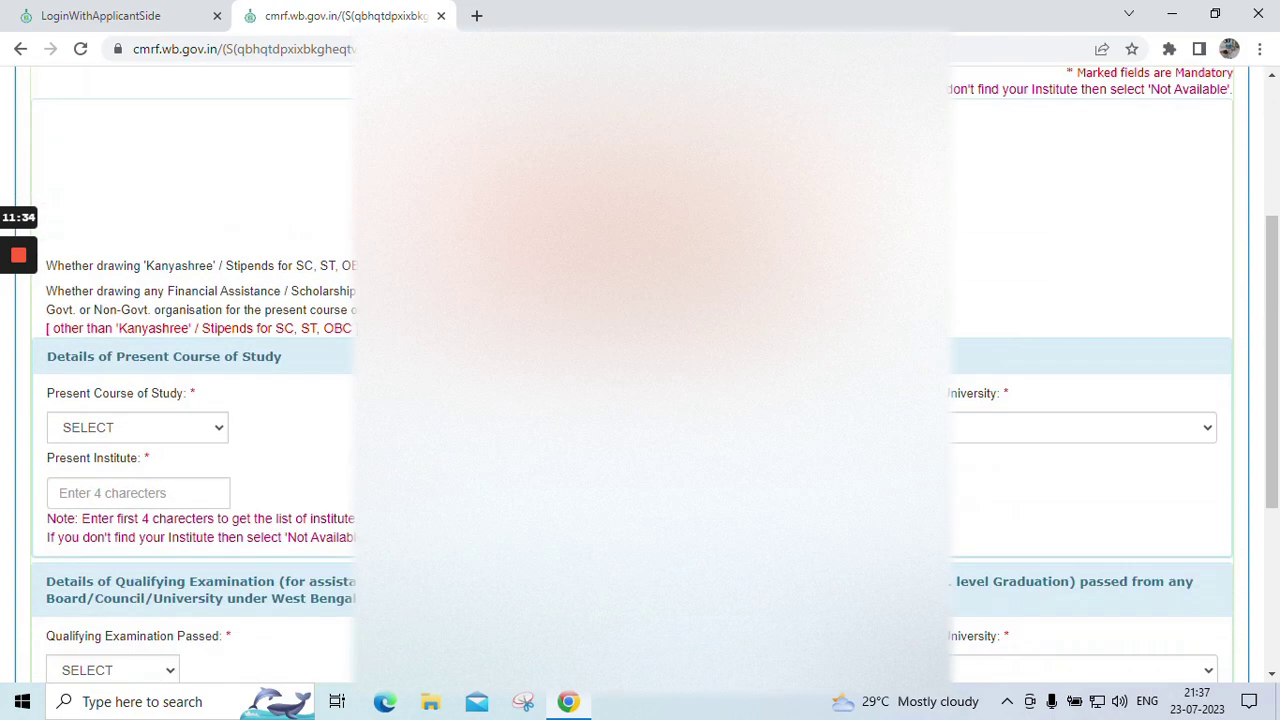
{"action": "mouse_move", "coordinate": [5, 288]}
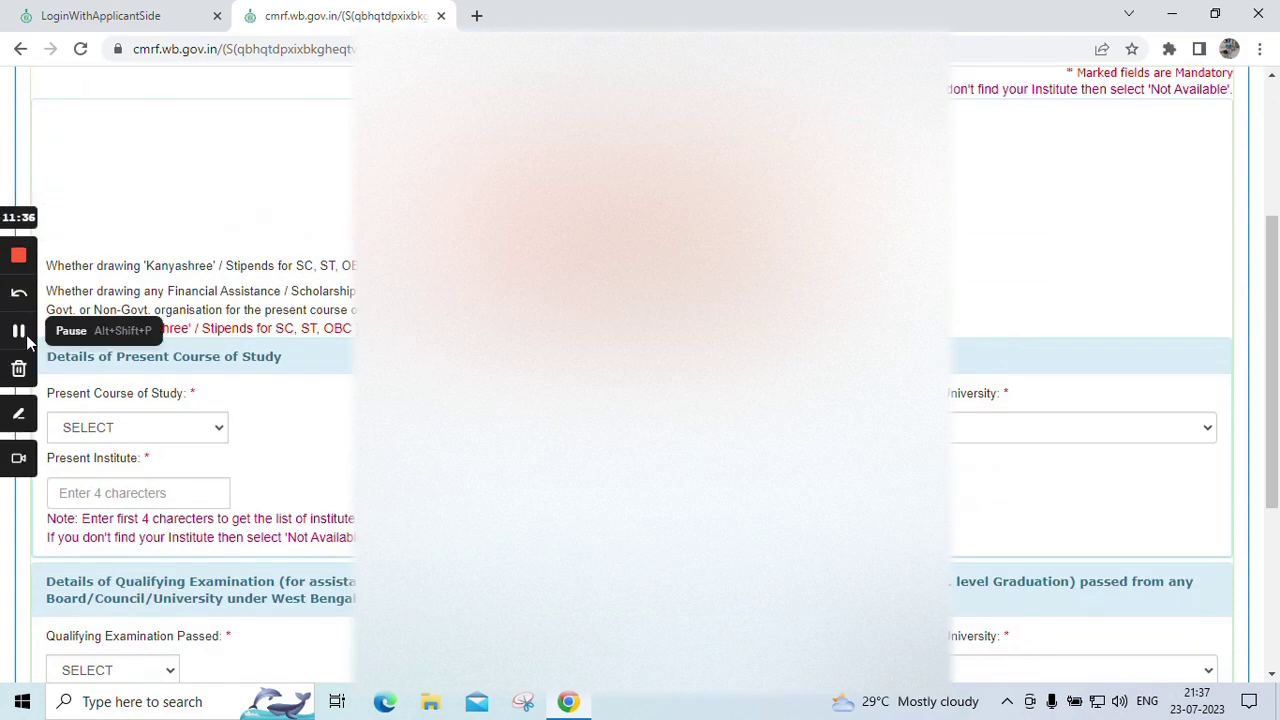
{"action": "left_click", "coordinate": [18, 330]}
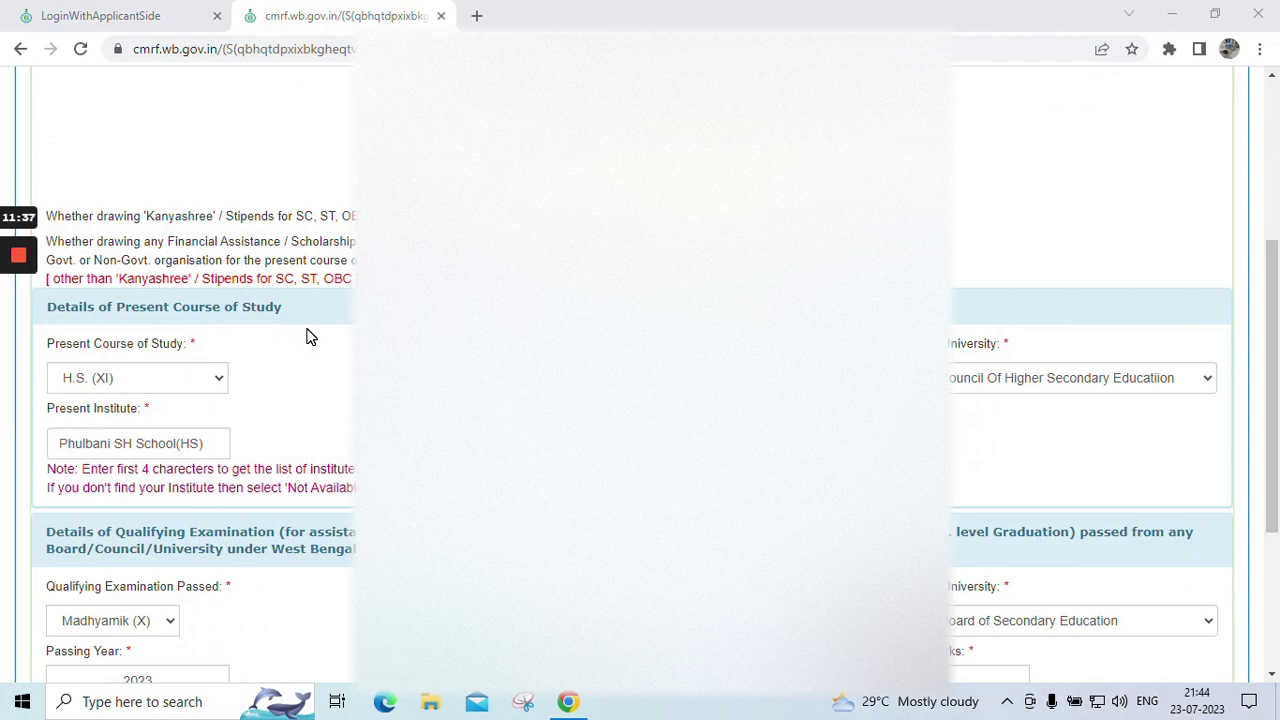
Review the filled-in stipend and scholarship questions, present course of study, qualifying examination and bank details
{"action": "scroll", "coordinate": [356, 352], "scroll_direction": "down", "scroll_amount": 3}
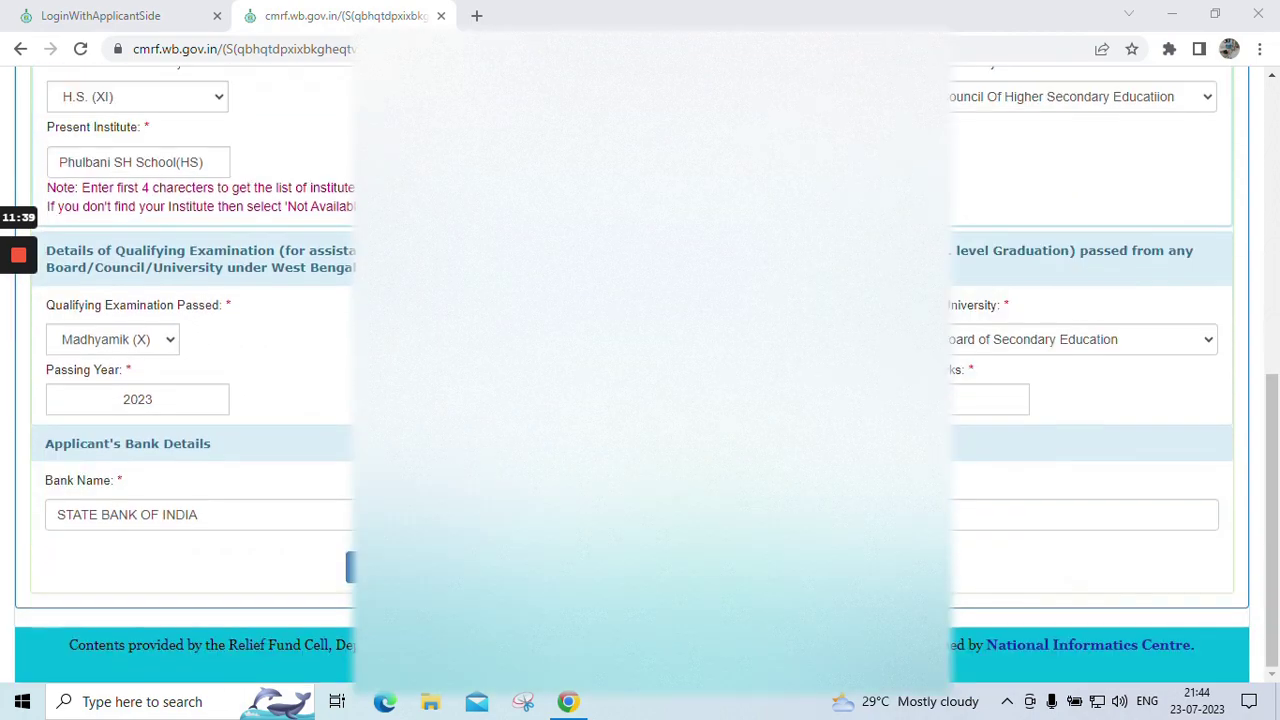
{"action": "scroll", "coordinate": [356, 455], "scroll_direction": "up", "scroll_amount": 4}
{"action": "scroll", "coordinate": [356, 455], "scroll_direction": "down", "scroll_amount": 1}
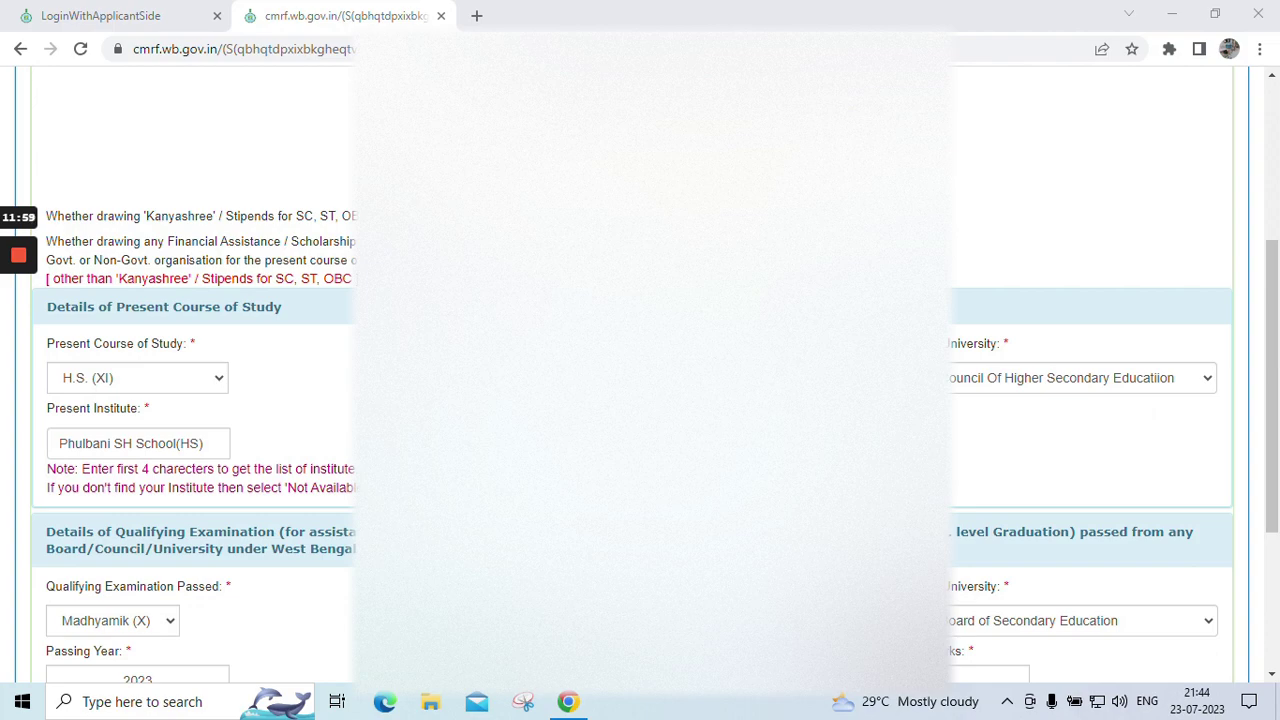
{"action": "scroll", "coordinate": [640, 375], "scroll_direction": "up", "scroll_amount": 2}
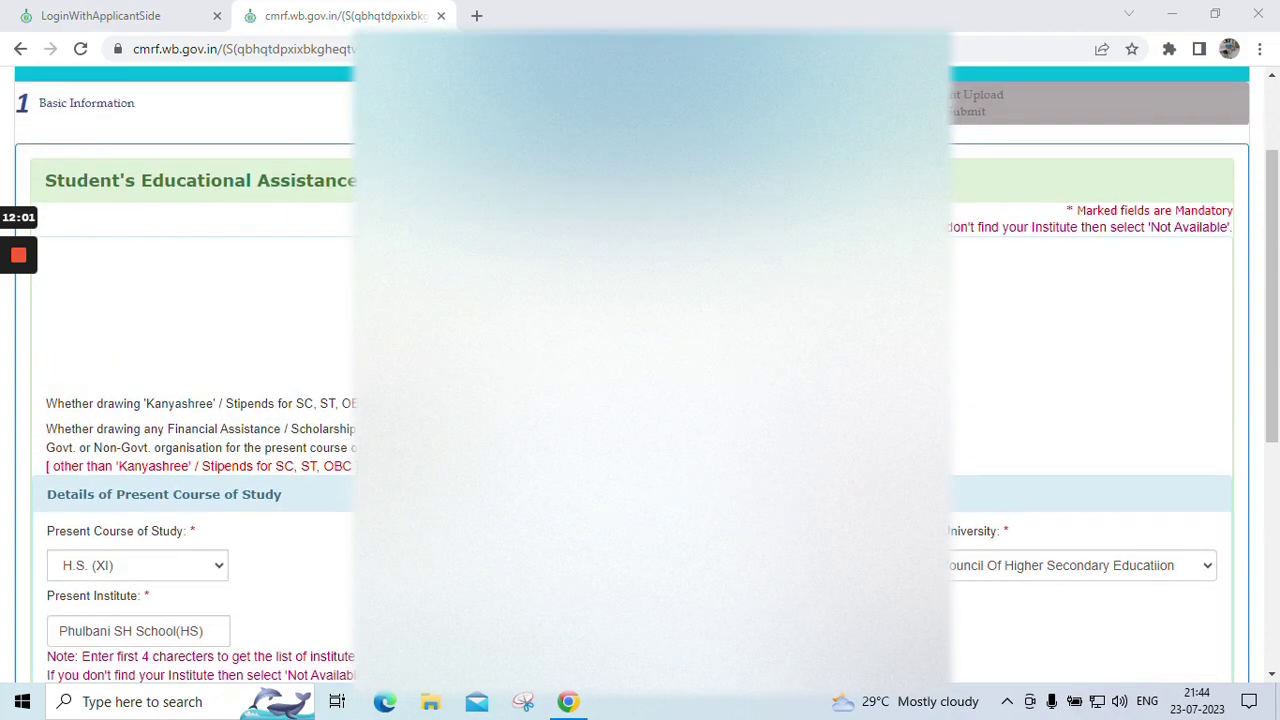
{"action": "scroll", "coordinate": [640, 375], "scroll_direction": "down", "scroll_amount": 2}
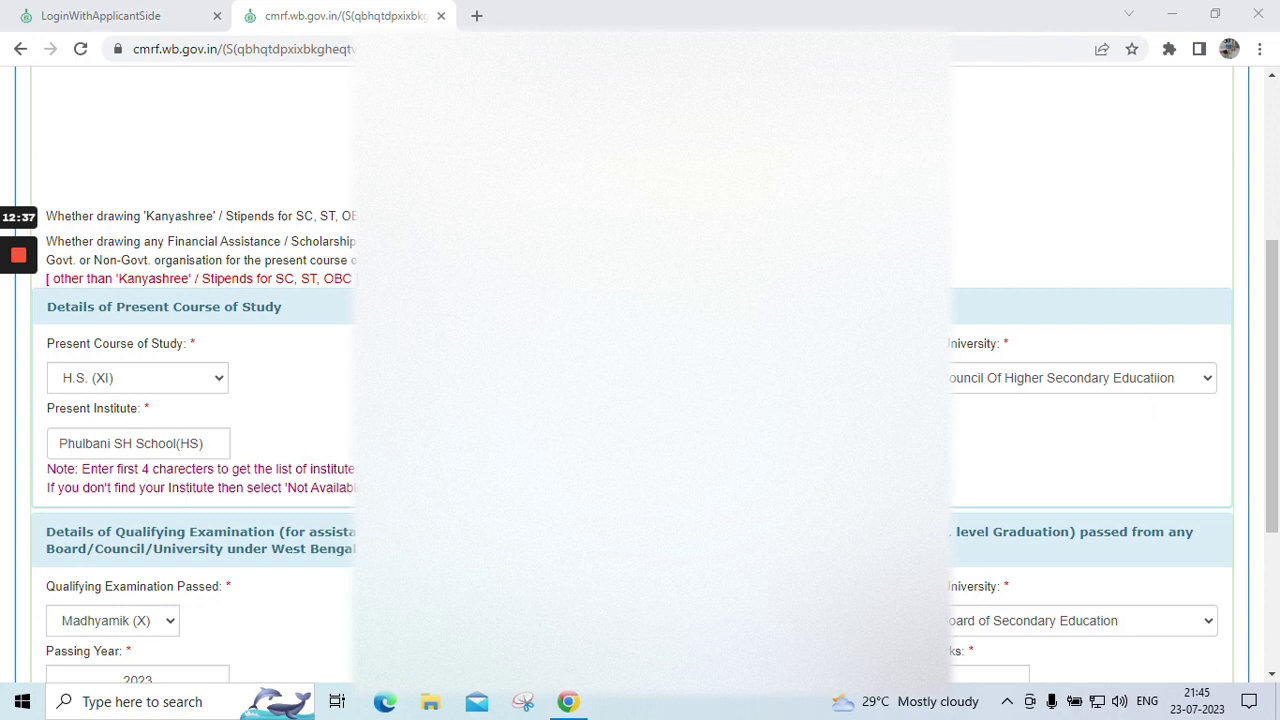
{"action": "scroll", "coordinate": [640, 375], "scroll_direction": "up", "scroll_amount": 1}
{"action": "scroll", "coordinate": [640, 375], "scroll_direction": "down", "scroll_amount": 1}
{"action": "scroll", "coordinate": [640, 375], "scroll_direction": "up", "scroll_amount": 1}
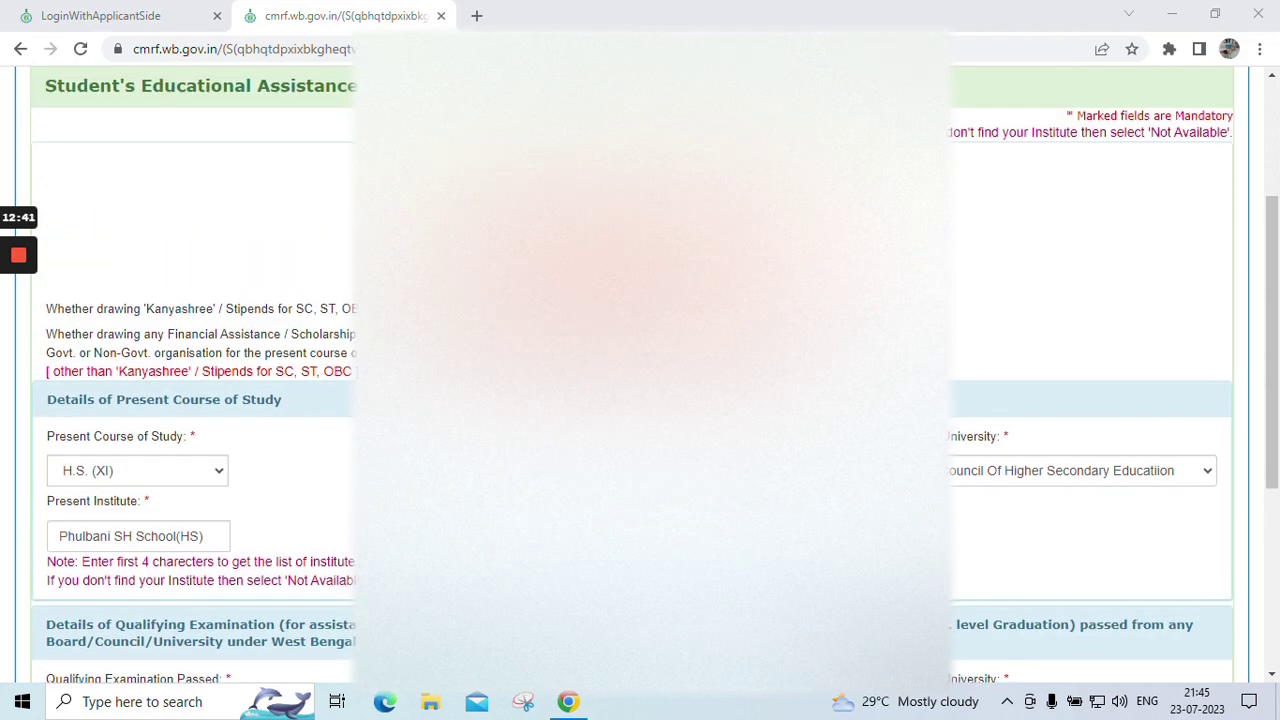
{"action": "scroll", "coordinate": [640, 375], "scroll_direction": "down", "scroll_amount": 1}
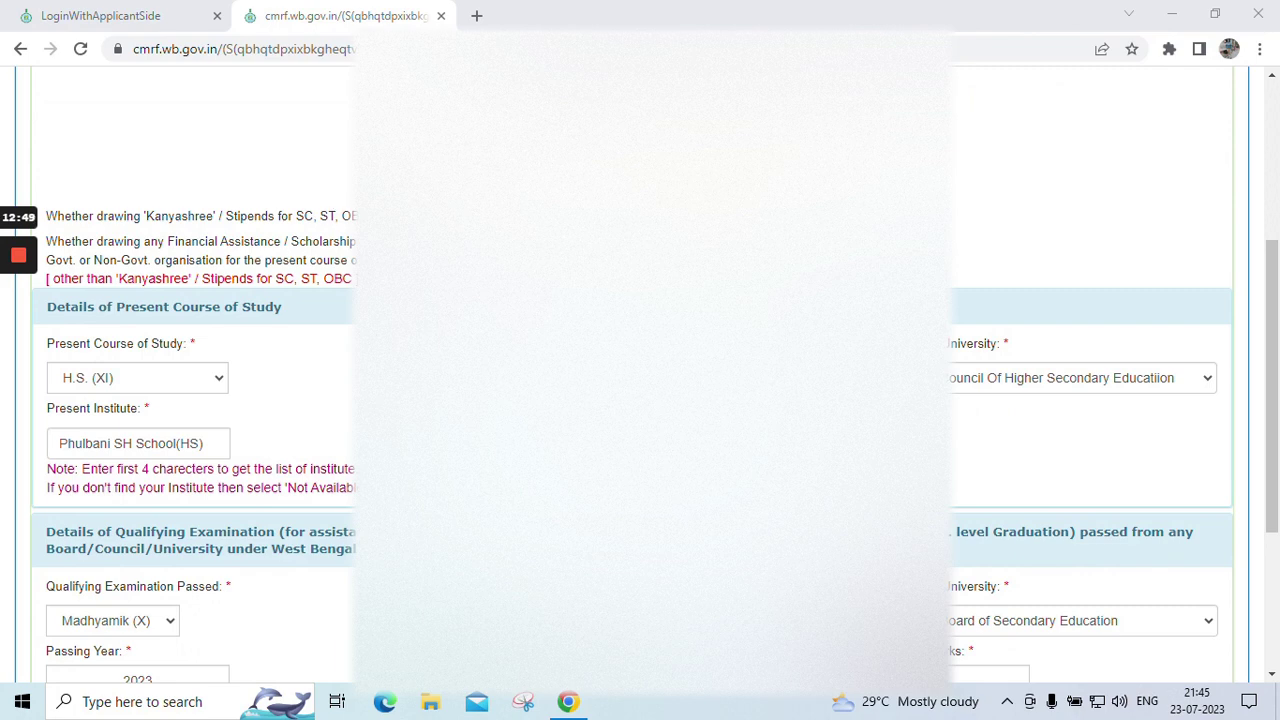
{"action": "scroll", "coordinate": [640, 380], "scroll_direction": "down", "scroll_amount": 1}
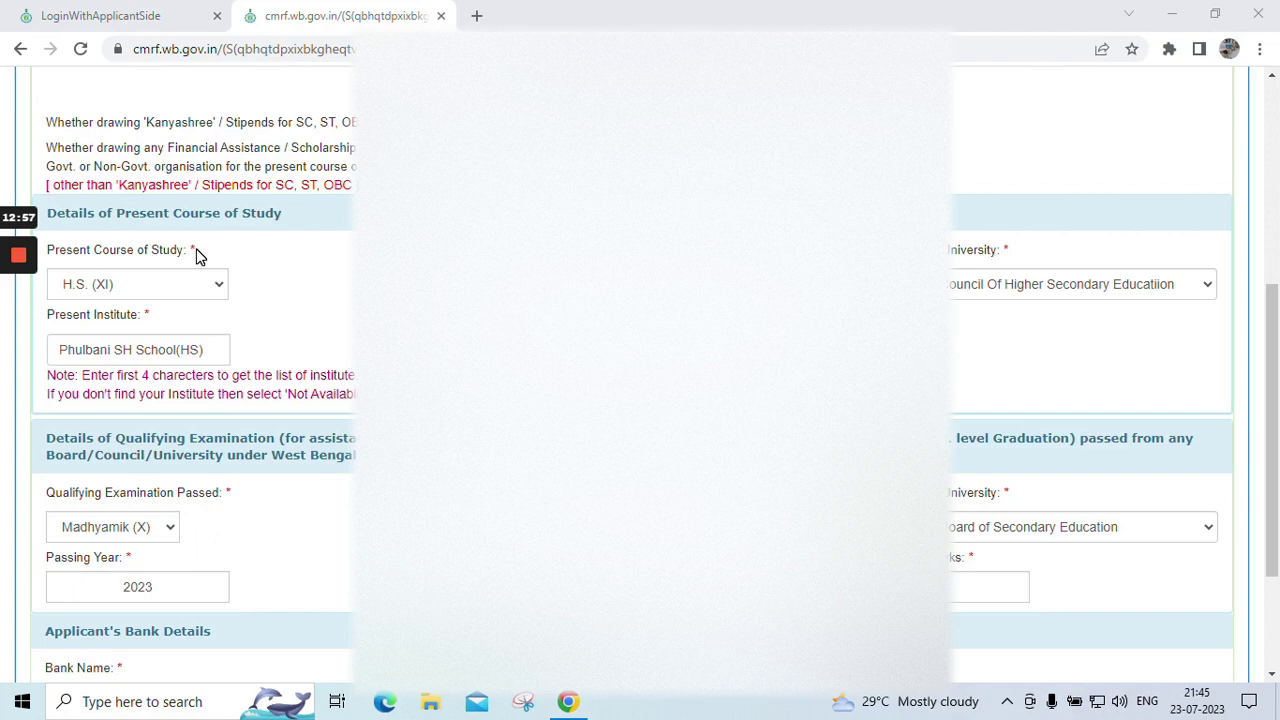
Examine the choices offered for the present course of study and for its Board / Council / University
{"action": "left_click", "coordinate": [207, 287]}
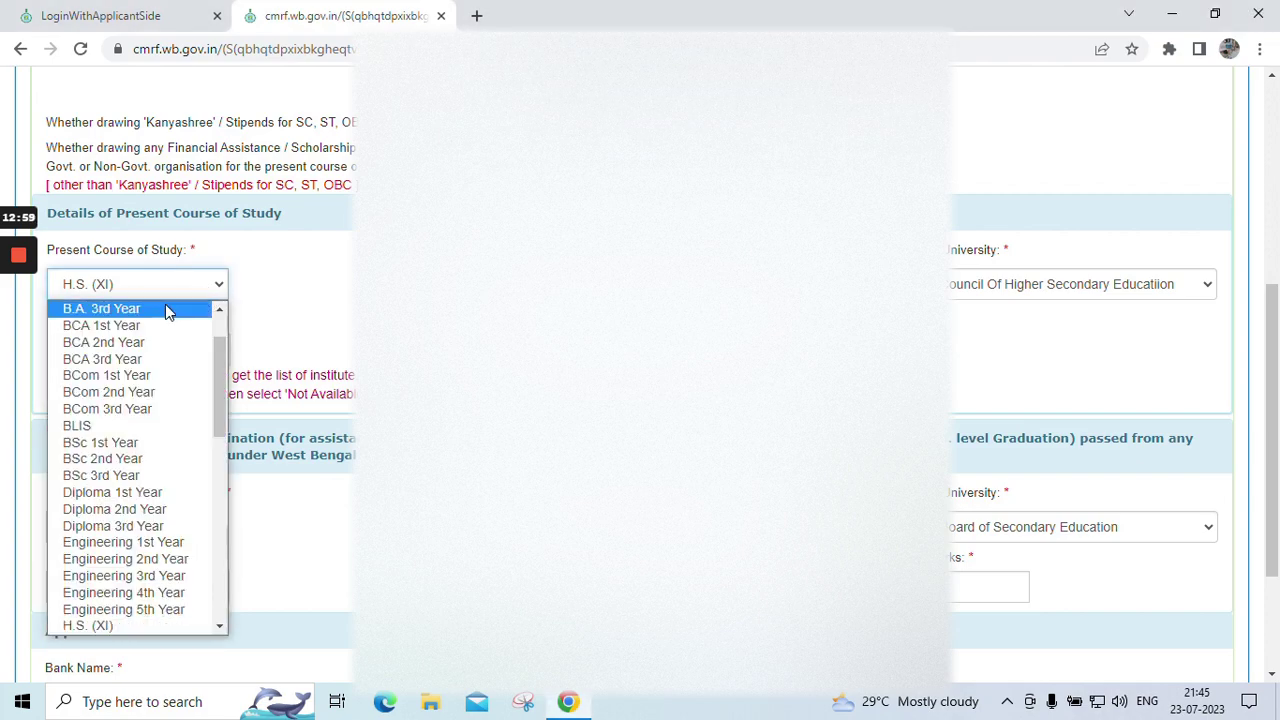
{"action": "scroll", "coordinate": [137, 545], "scroll_direction": "up", "scroll_amount": 2}
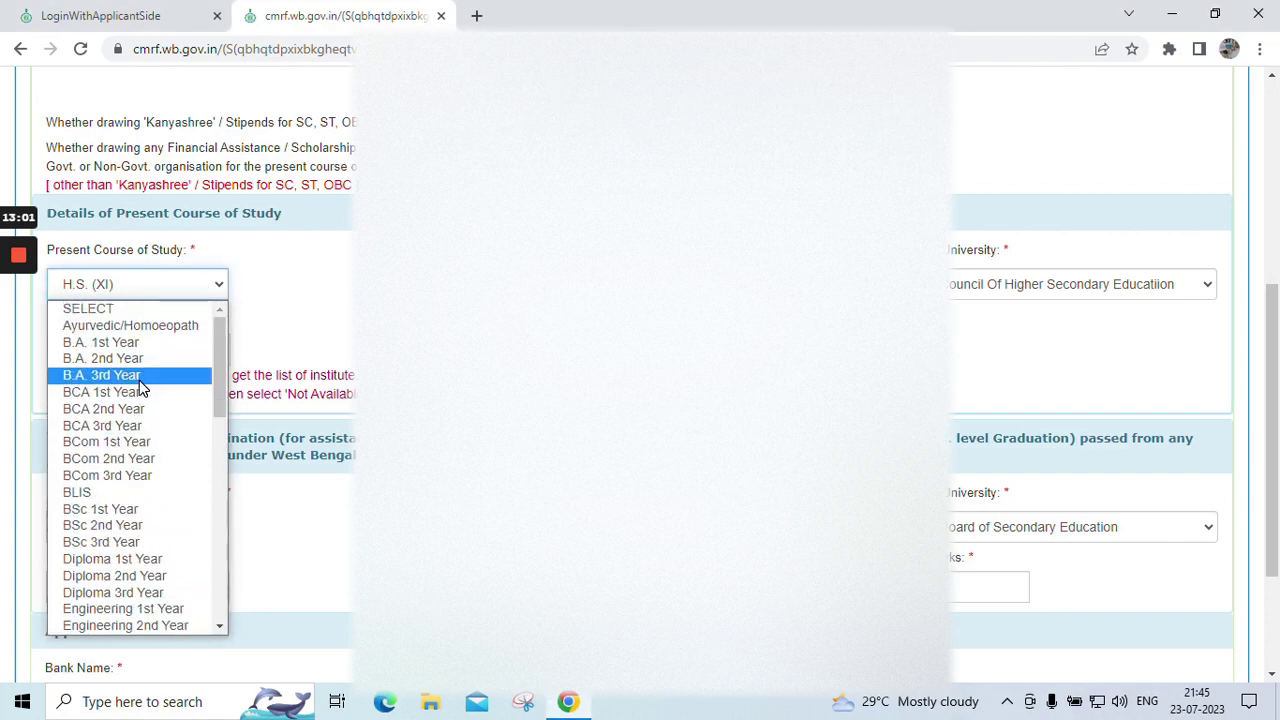
{"action": "left_click", "coordinate": [137, 286]}
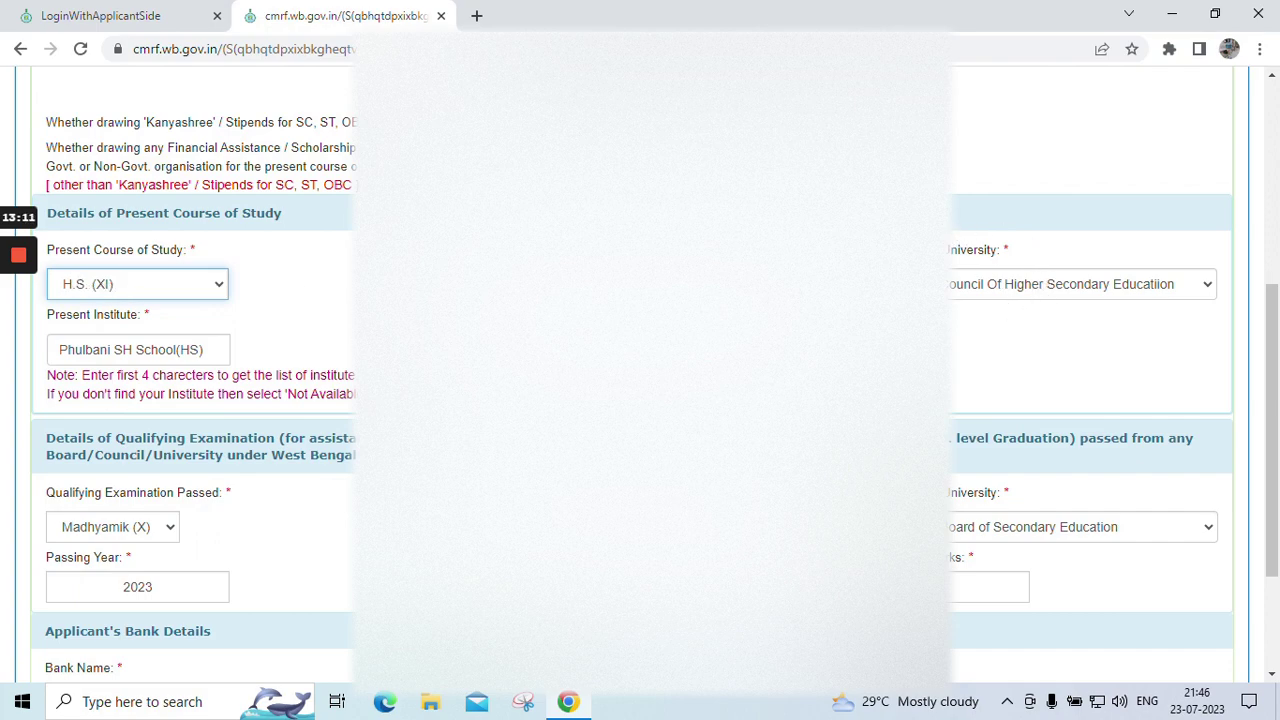
{"action": "left_click", "coordinate": [985, 287]}
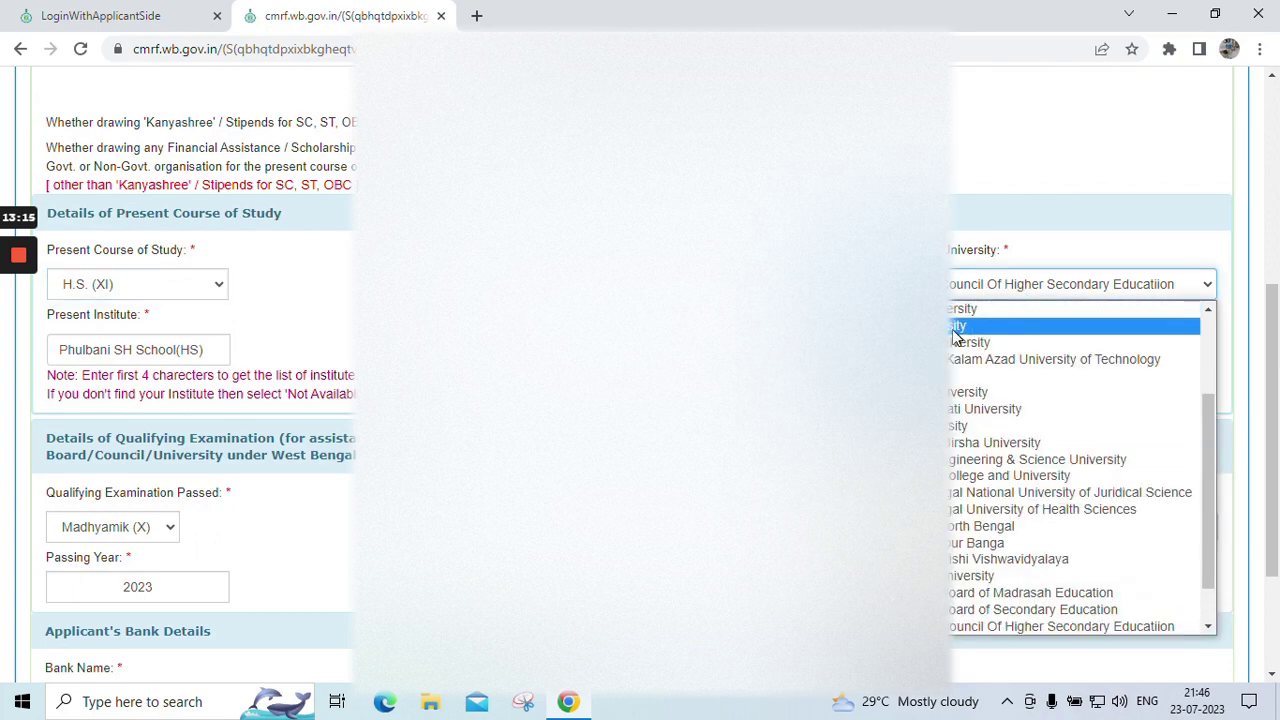
{"action": "scroll", "coordinate": [965, 490], "scroll_direction": "down", "scroll_amount": 1}
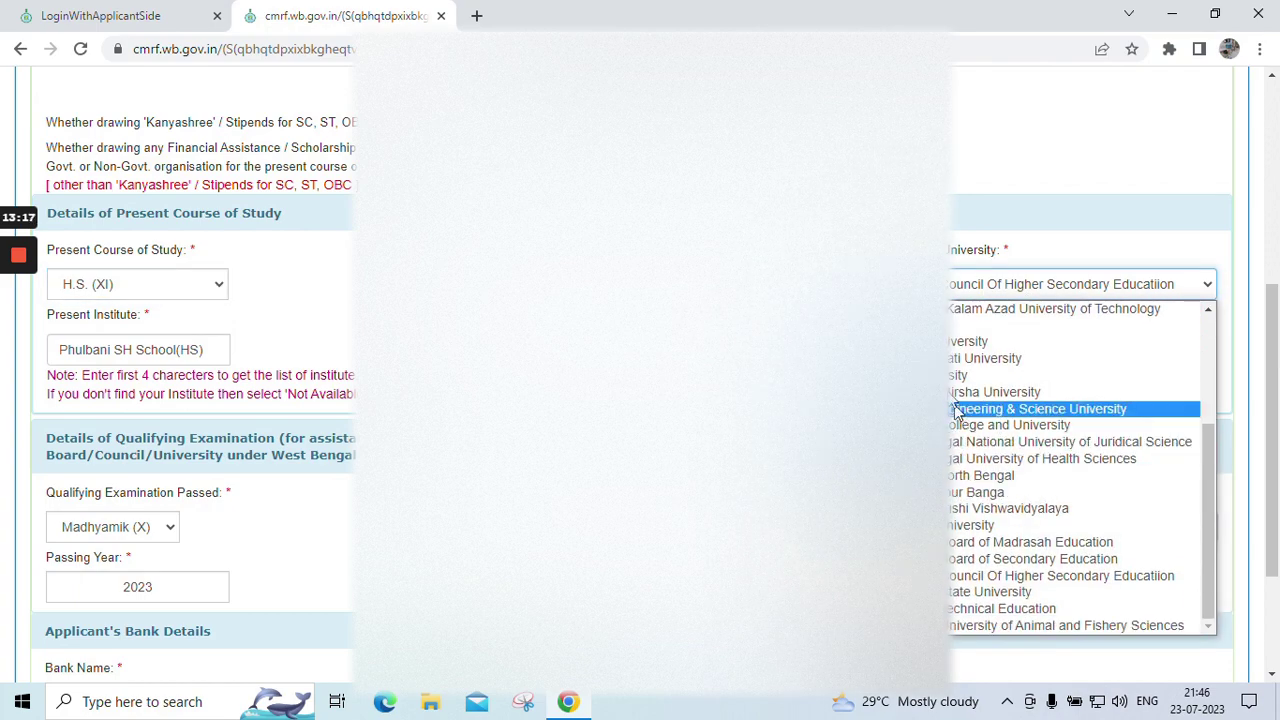
{"action": "left_click", "coordinate": [953, 289]}
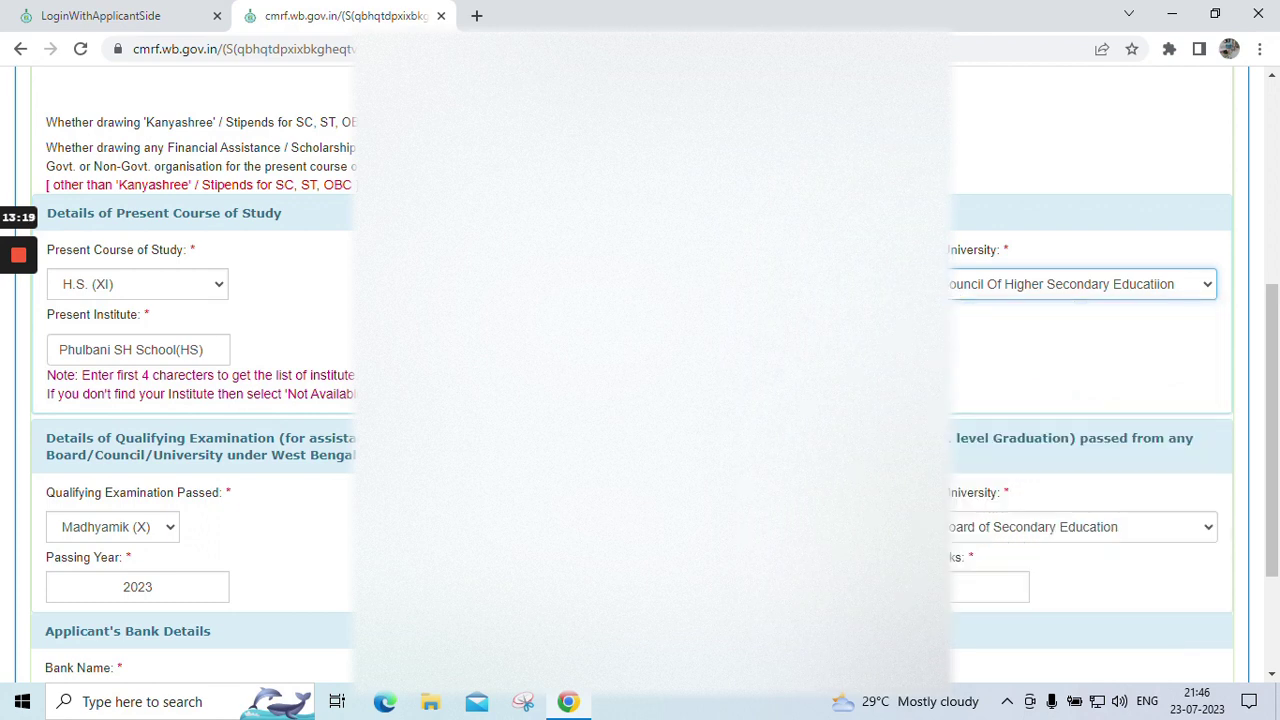
Check the present institute entry and the note on finding an institute by its first 4 characters
{"action": "scroll", "coordinate": [953, 289], "scroll_direction": "down", "scroll_amount": 1}
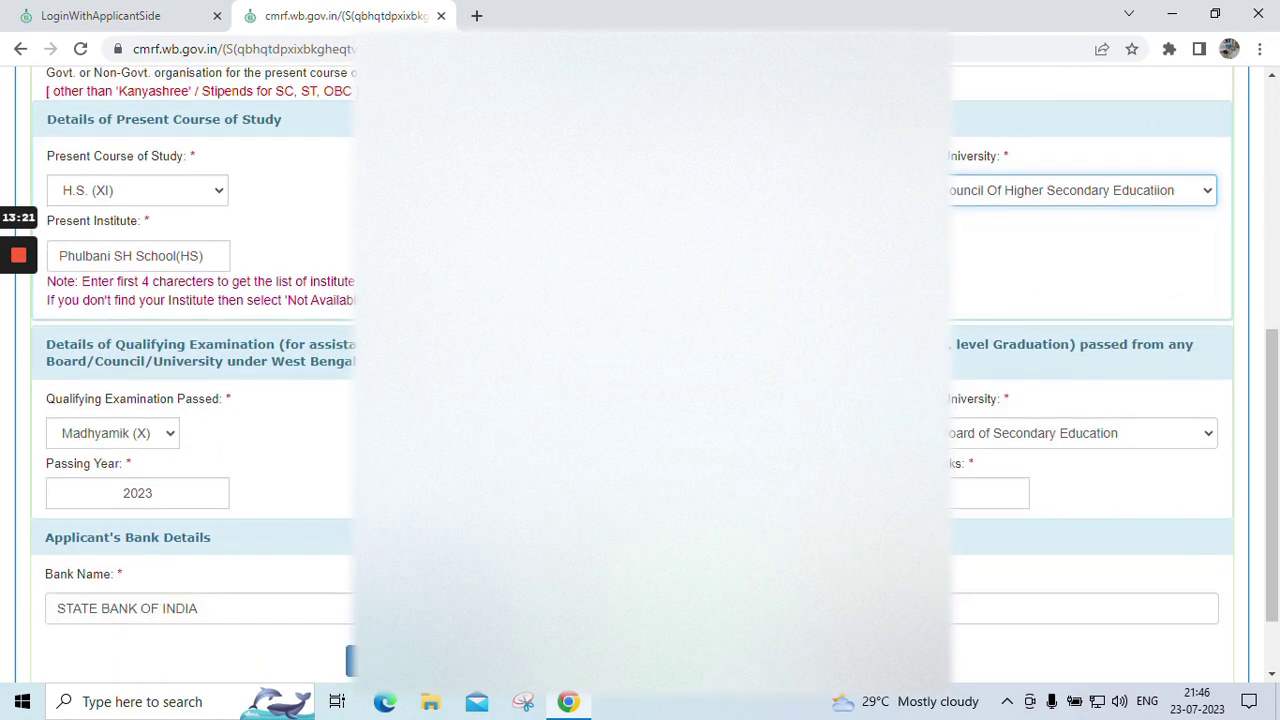
{"action": "left_click", "coordinate": [149, 252]}
{"action": "scroll", "coordinate": [640, 380], "scroll_direction": "down", "scroll_amount": 1}
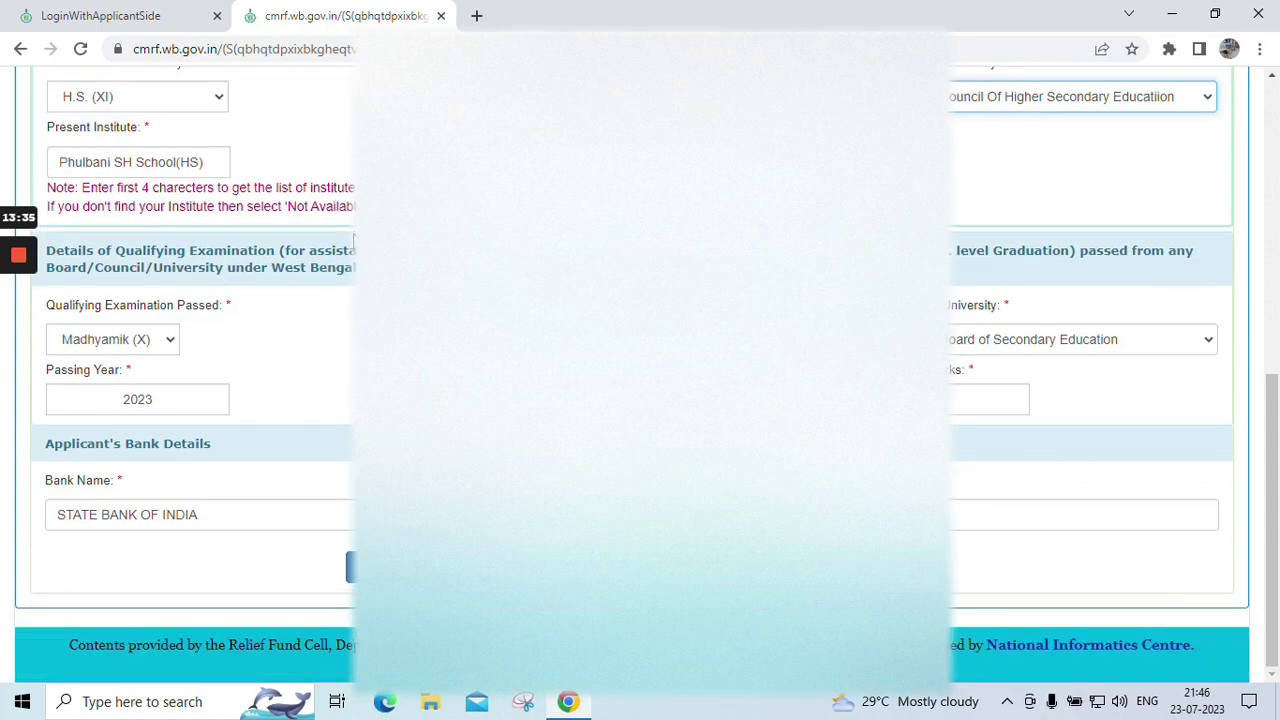
{"action": "scroll", "coordinate": [280, 251], "scroll_direction": "up", "scroll_amount": 1}
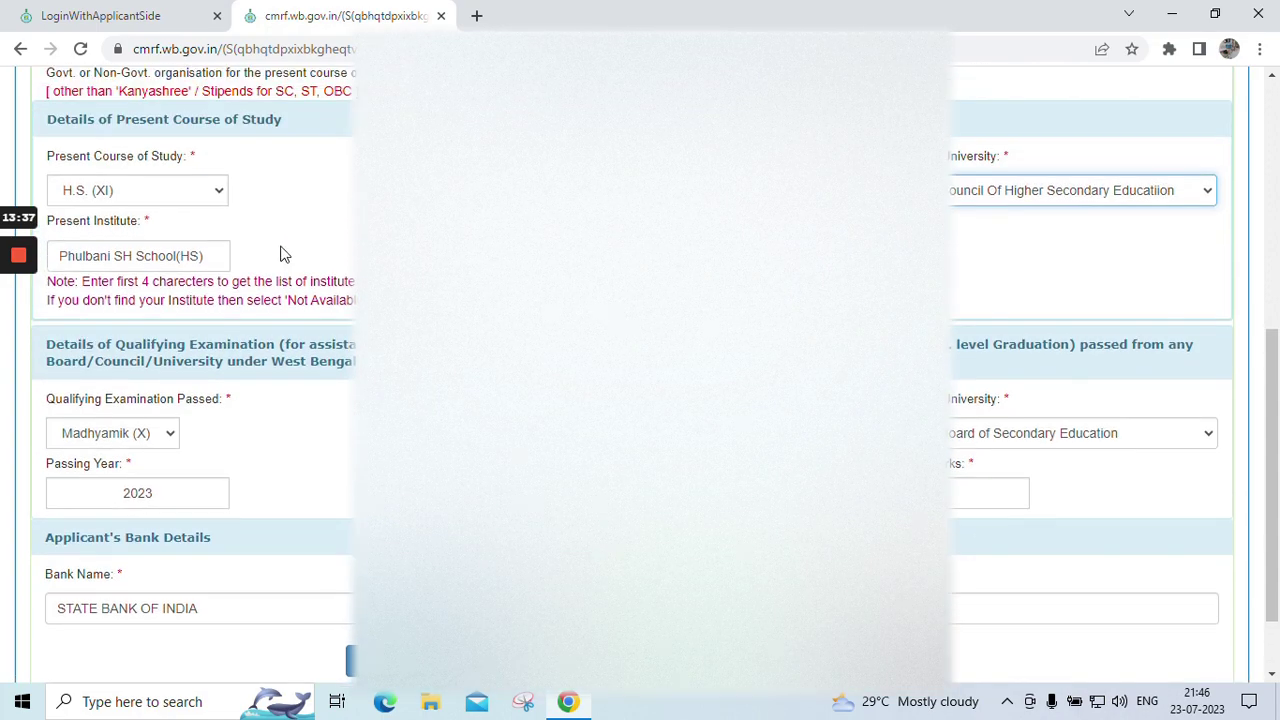
{"action": "scroll", "coordinate": [196, 240], "scroll_direction": "down", "scroll_amount": 1}
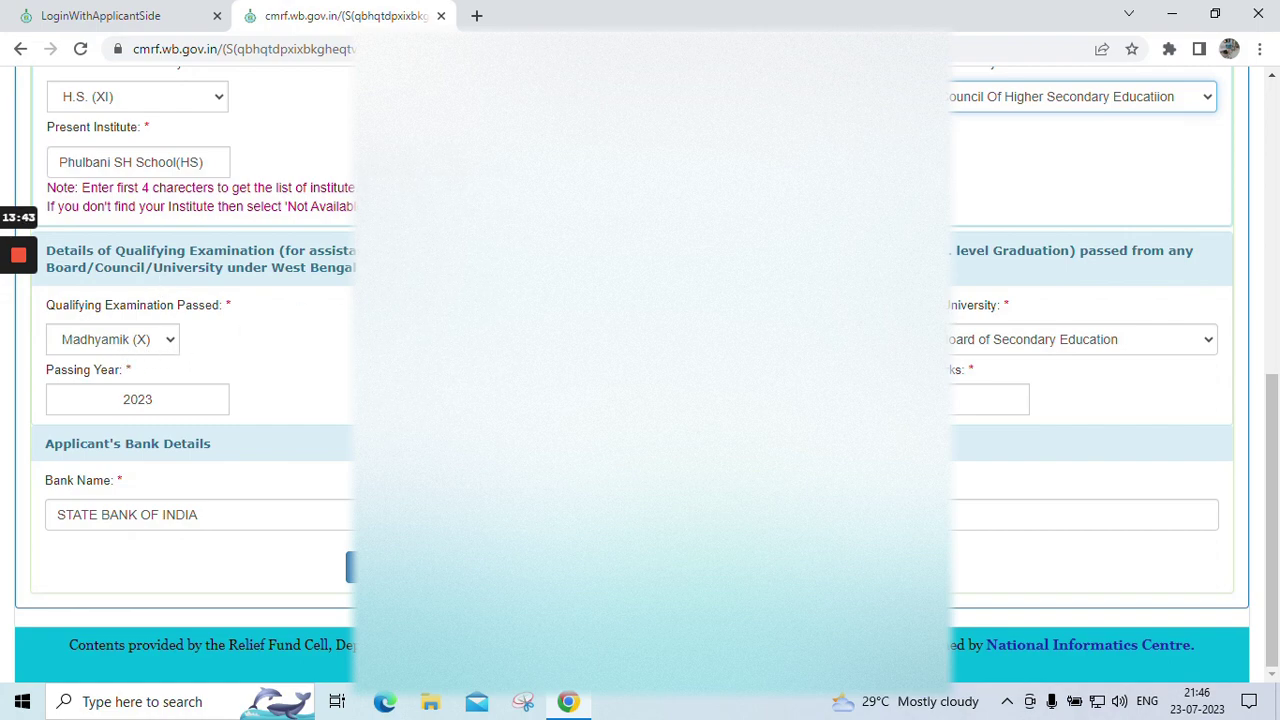
Check the choices for the qualifying examination and its Board / Council / University, and submit the educational assistance details
{"action": "left_click", "coordinate": [171, 342]}
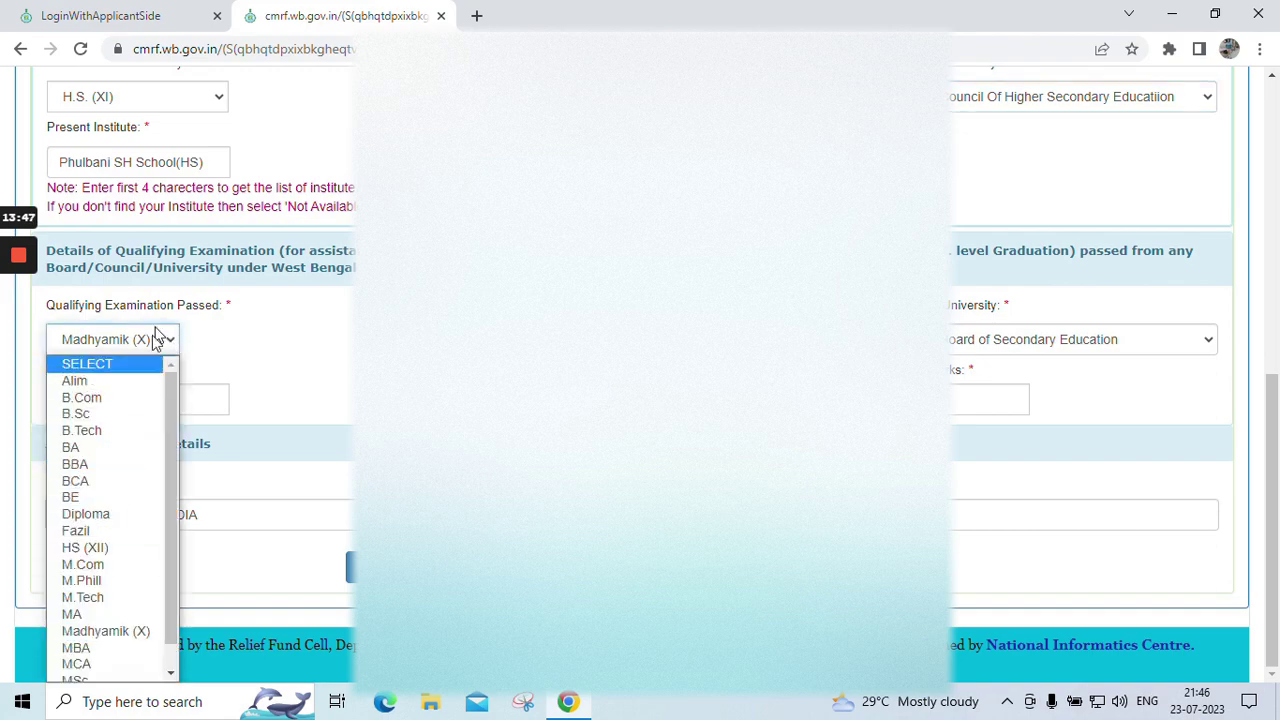
{"action": "left_click", "coordinate": [147, 342]}
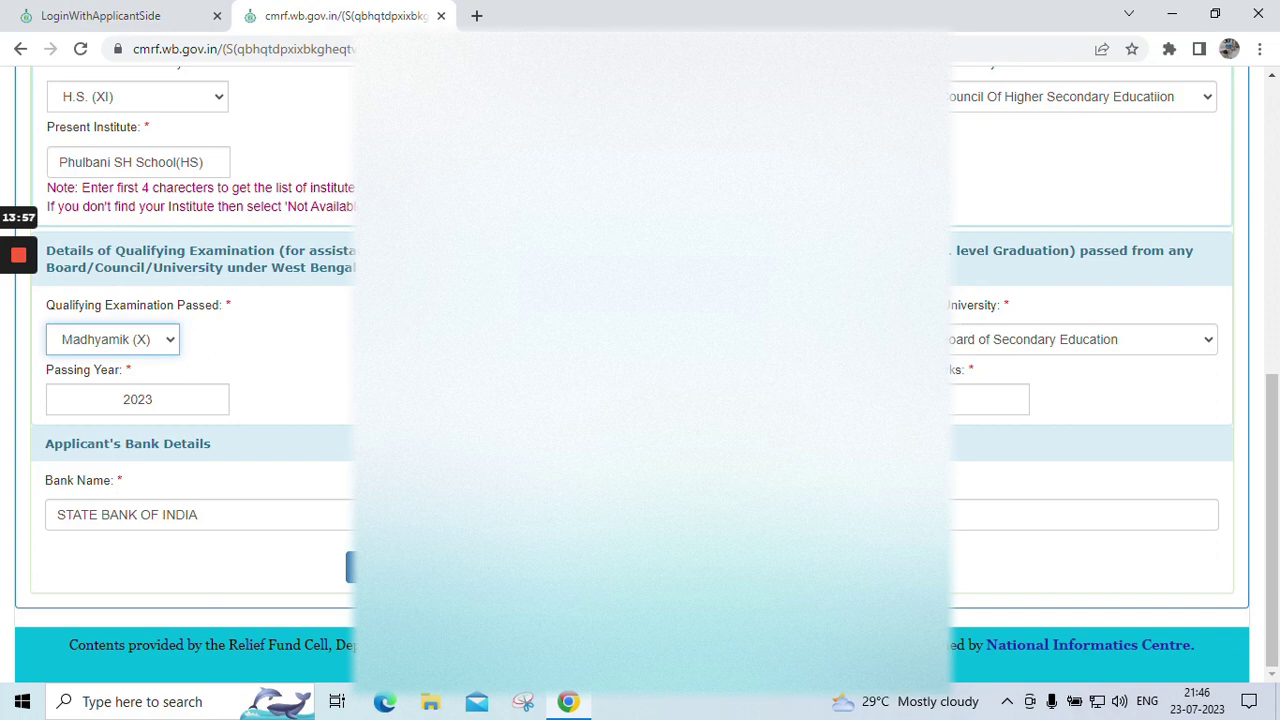
{"action": "left_click", "coordinate": [1061, 344]}
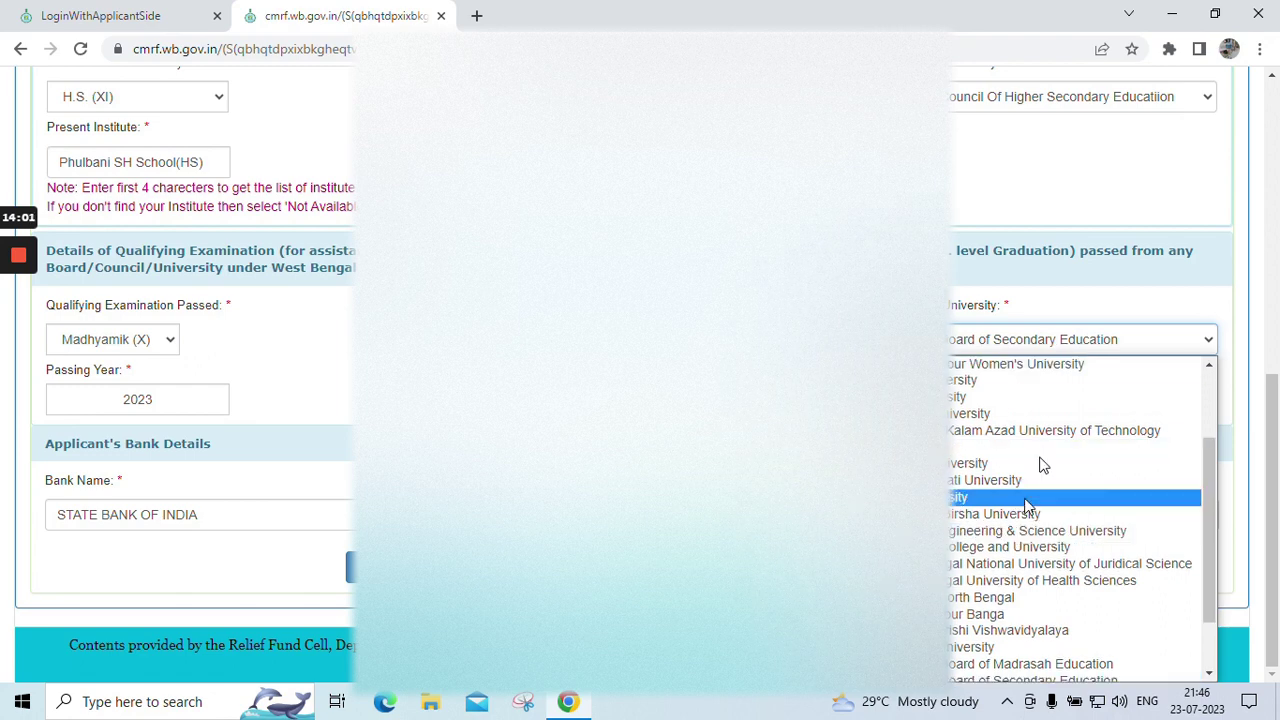
{"action": "left_click", "coordinate": [1072, 341]}
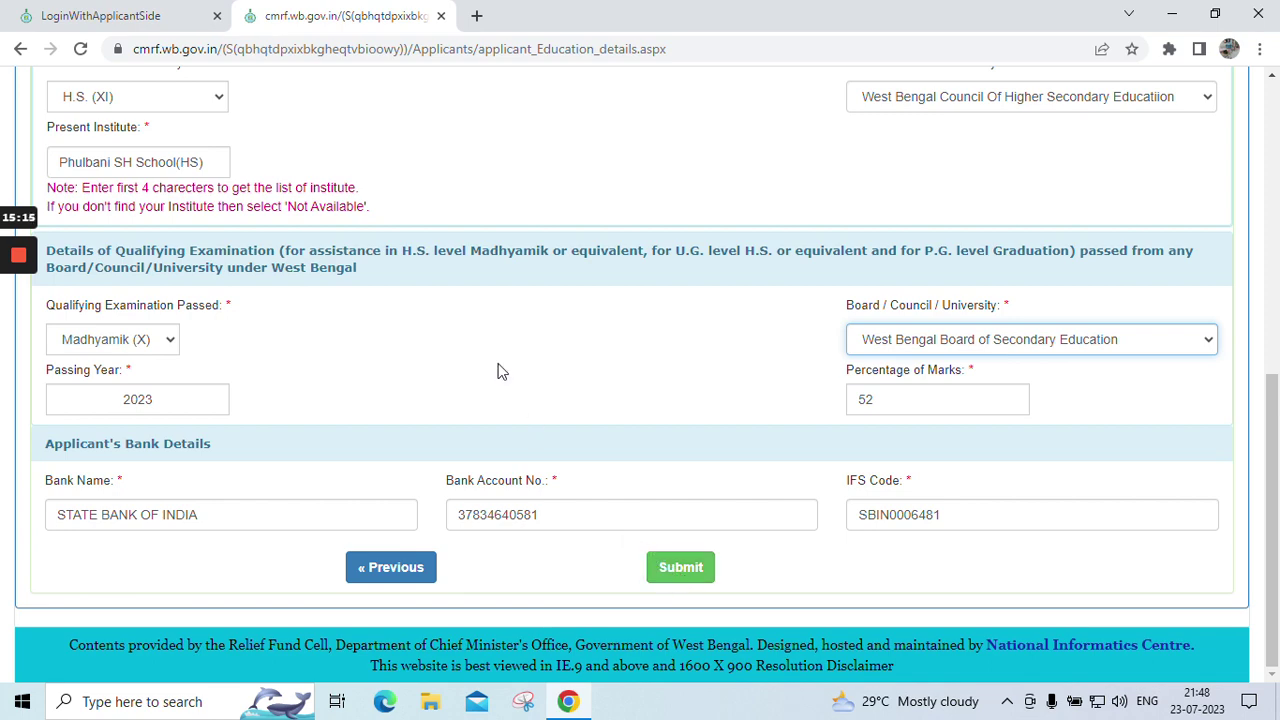
{"action": "left_click", "coordinate": [682, 576]}
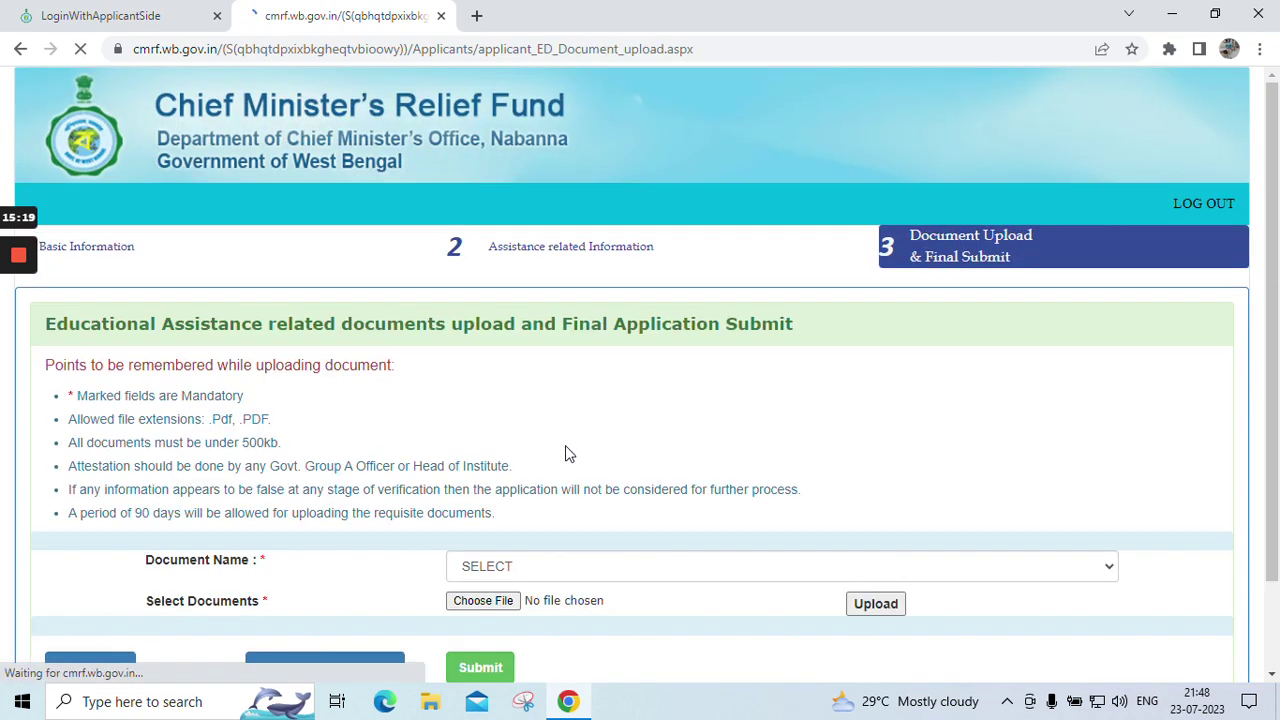
Examine the document types offered for upload and how a file is chosen for Recommended Certificate By MP/MLA
{"action": "scroll", "coordinate": [565, 445], "scroll_direction": "down", "scroll_amount": 1}
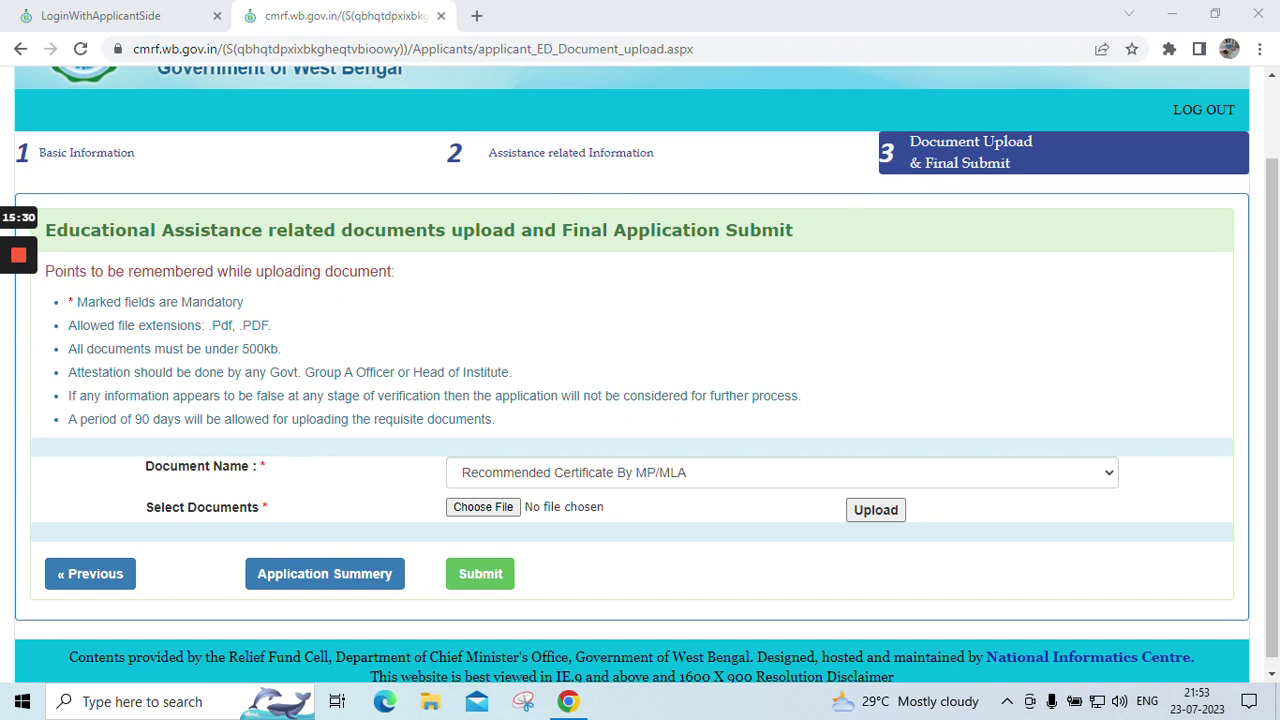
{"action": "left_click", "coordinate": [684, 475]}
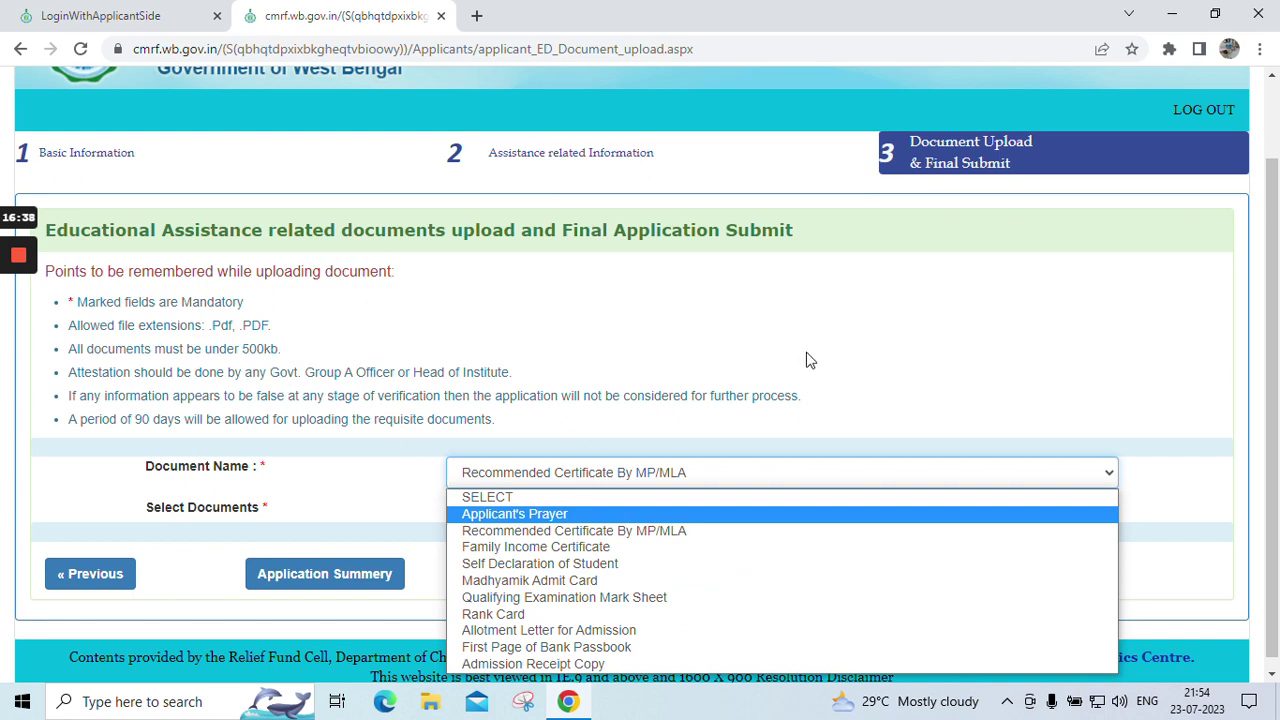
{"action": "left_click", "coordinate": [653, 342]}
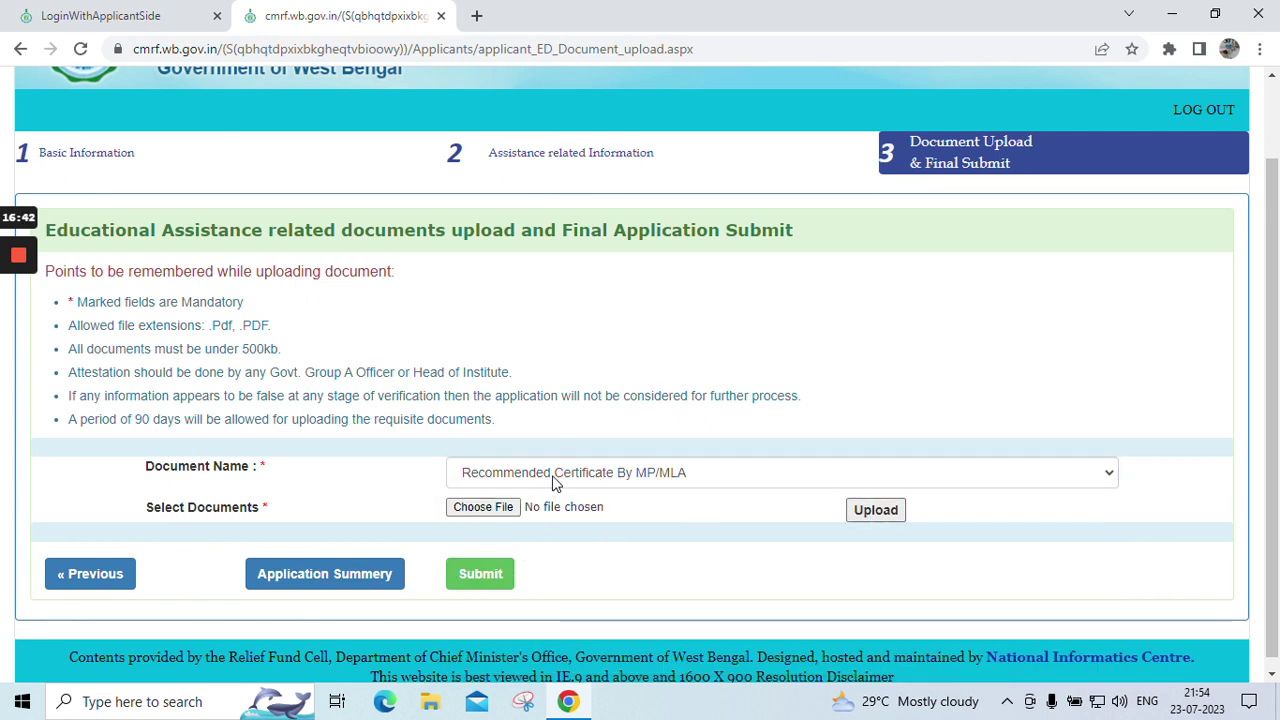
{"action": "left_click", "coordinate": [482, 509]}
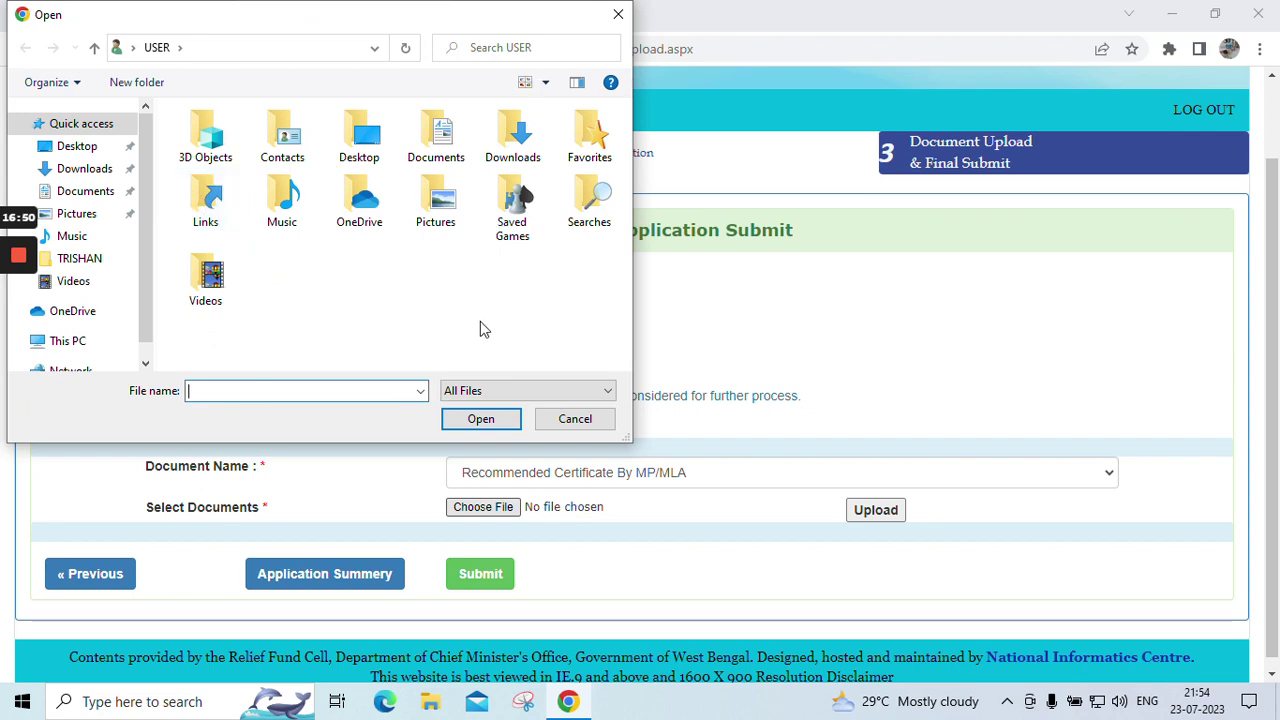
{"action": "left_click", "coordinate": [618, 14]}
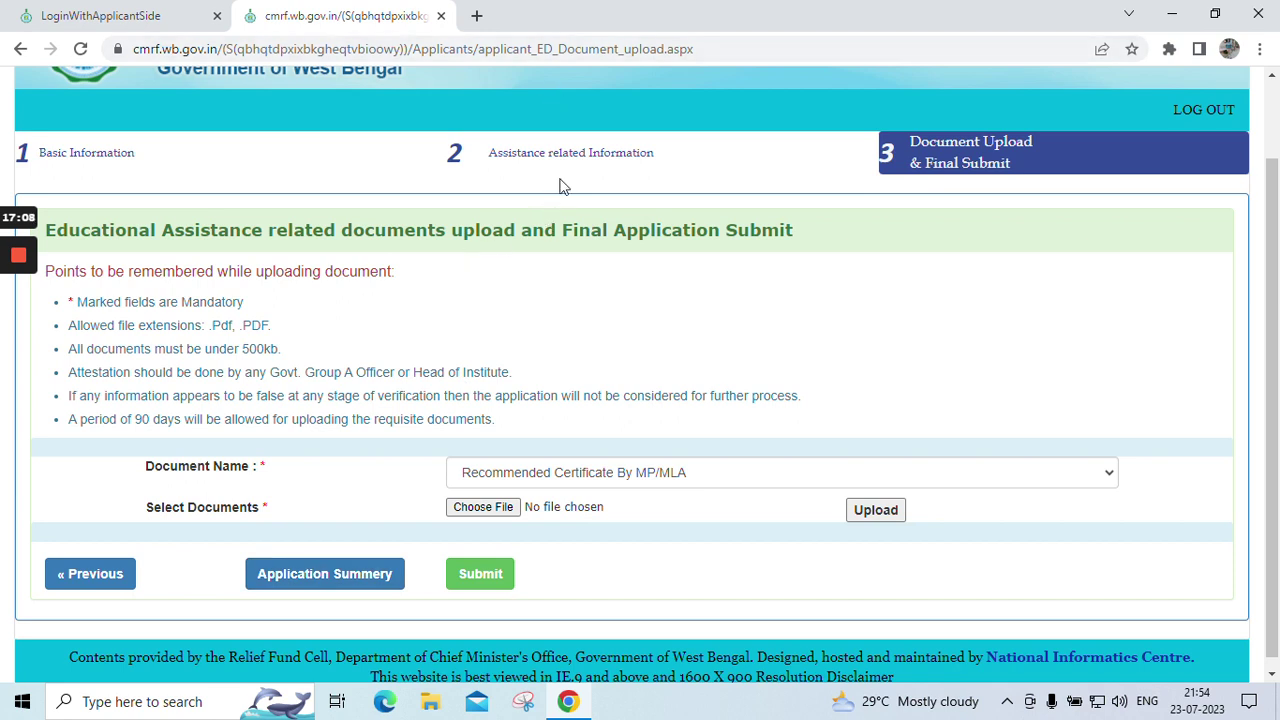
{"action": "scroll", "coordinate": [519, 254], "scroll_direction": "down", "scroll_amount": 1}
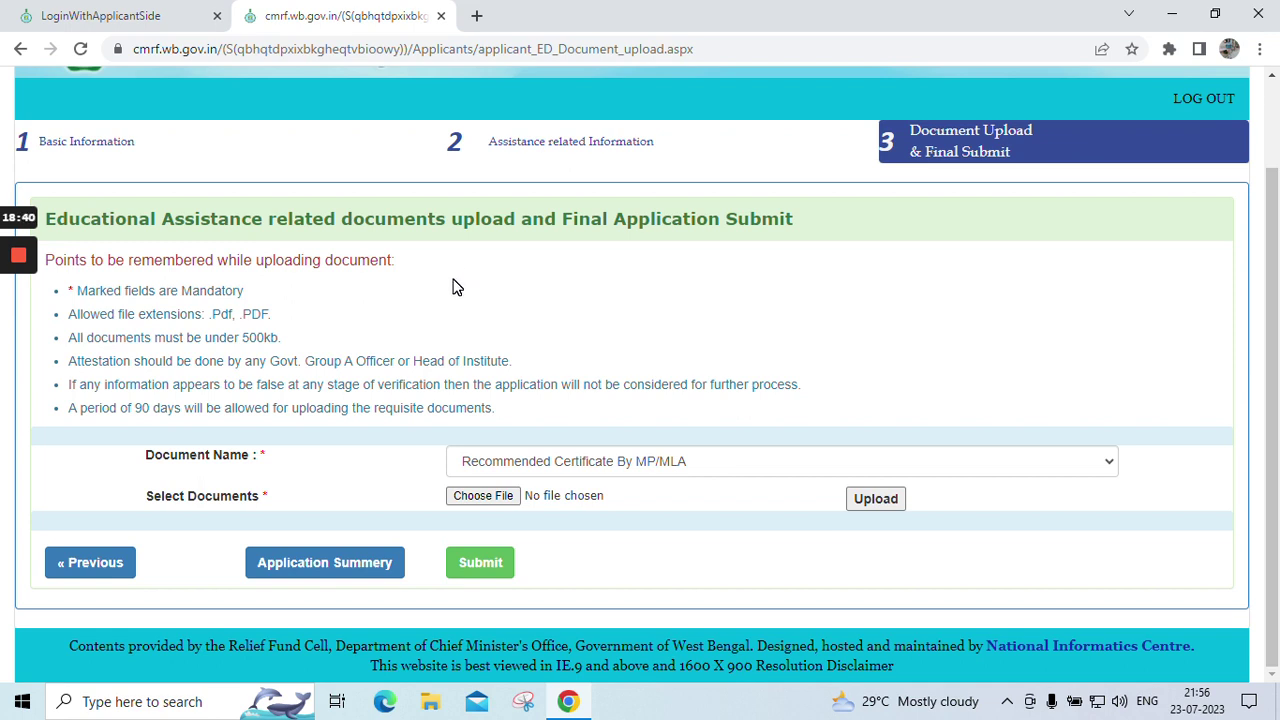
{"action": "mouse_move", "coordinate": [5, 252]}
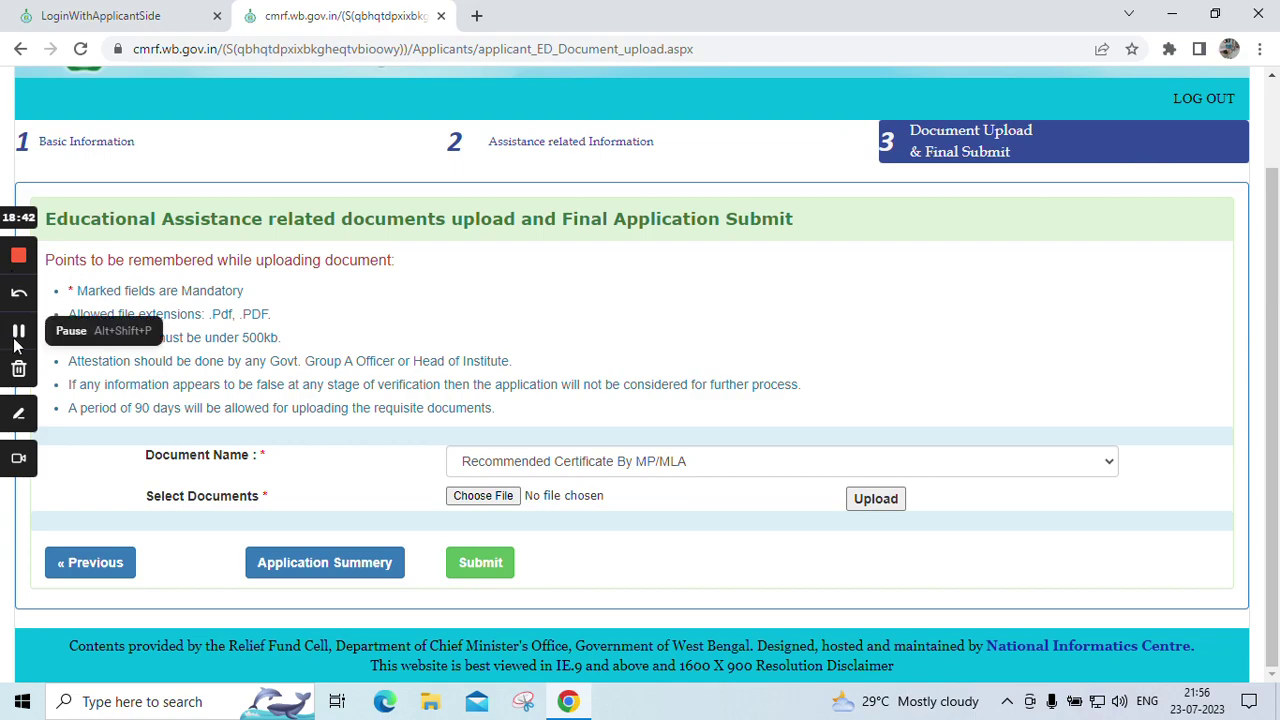